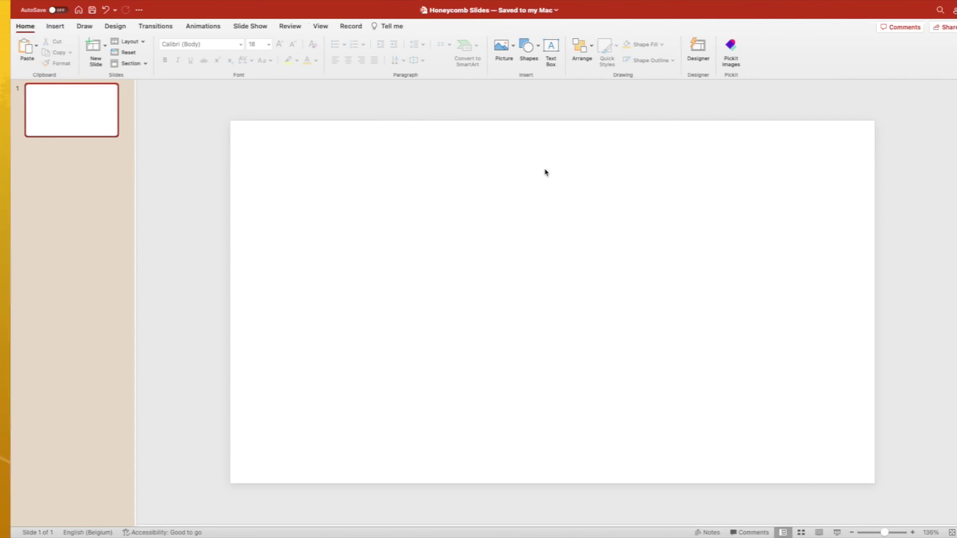
# Open the Shapes gallery on the Home tab.
pyautogui.click(500, 66)
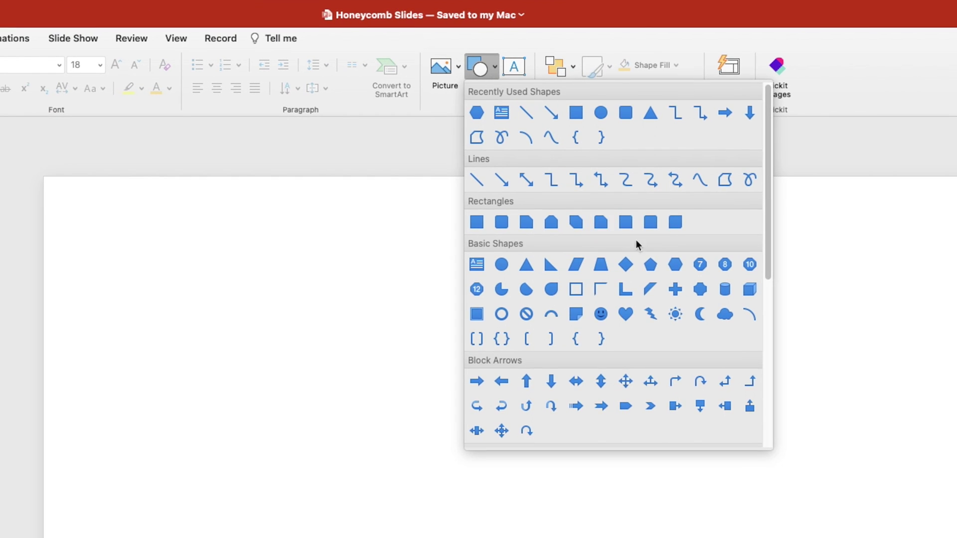
# Draw a hexagon on the slide and Shift-rotate it 90° so it points up.
pyautogui.click(668, 239)
pyautogui.moveTo(352, 325); pyautogui.dragTo(586, 470)
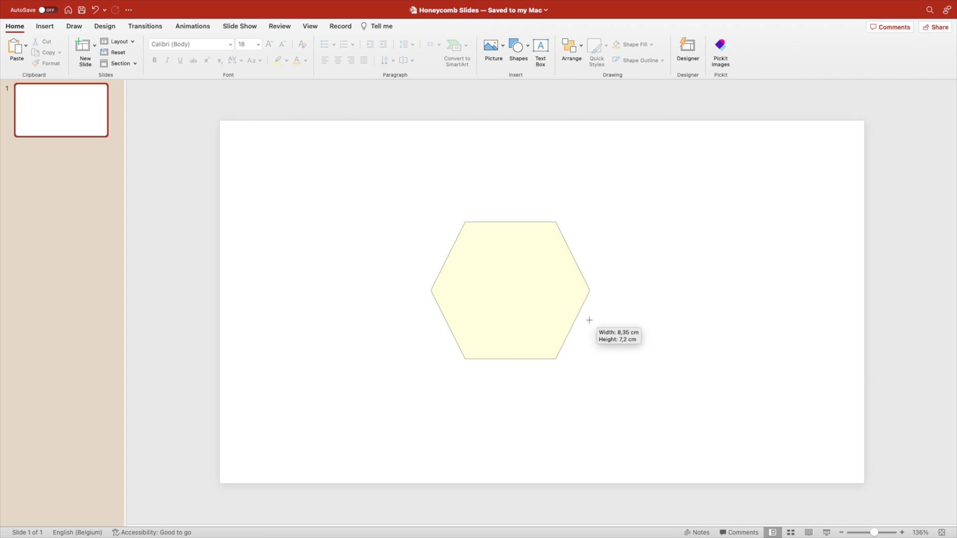
pyautogui.moveTo(589, 320); pyautogui.dragTo(589, 323)
pyautogui.press('shift')
pyautogui.moveTo(512, 211); pyautogui.dragTo(628, 316)
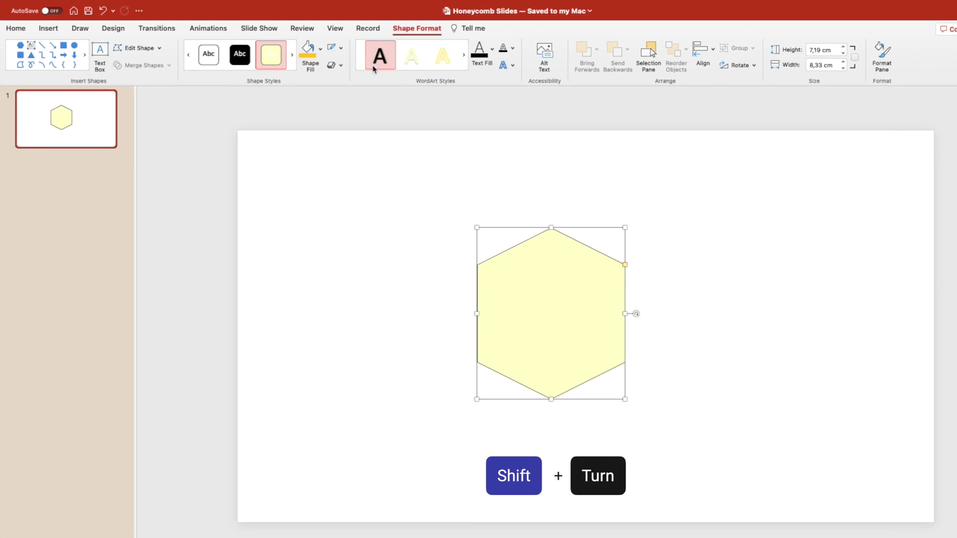
# Remove the hexagon's outline and fill it with gold.
pyautogui.click(315, 44)
pyautogui.click(330, 62)
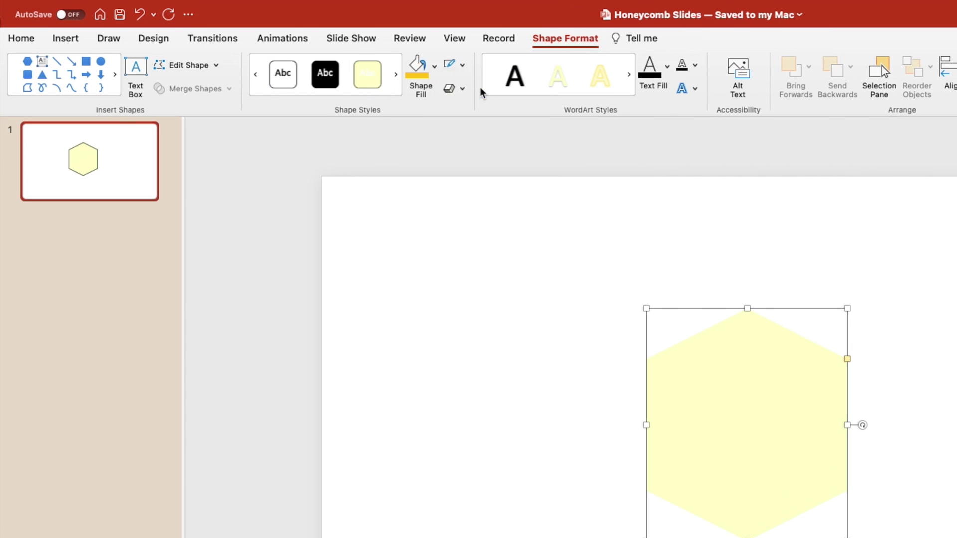
pyautogui.click(434, 66)
pyautogui.click(522, 138)
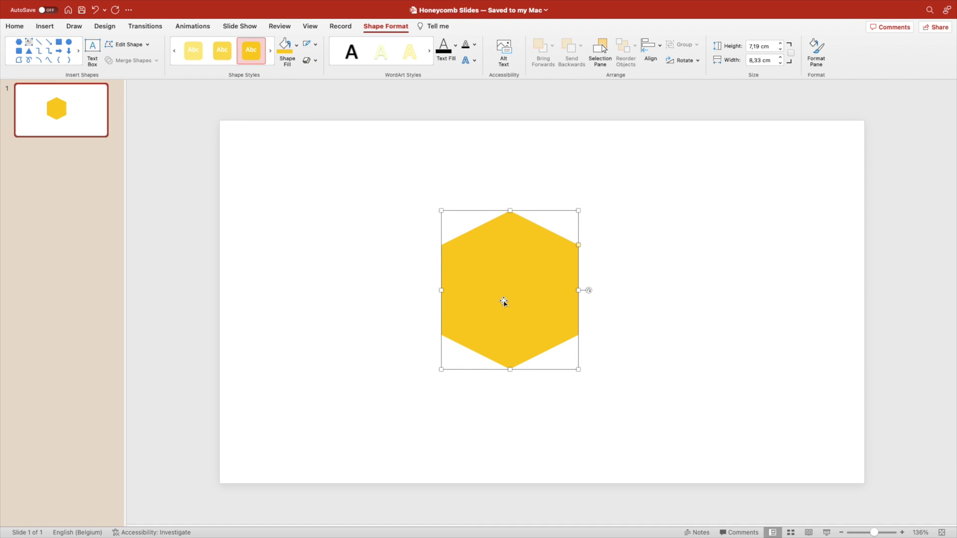
# Duplicate the hexagon to its right and left, then select all three.
pyautogui.moveTo(503, 302); pyautogui.dragTo(645, 308)
pyautogui.moveTo(551, 304); pyautogui.dragTo(411, 299)
pyautogui.keyDown('shift'); pyautogui.click(473, 299); pyautogui.keyUp('shift')
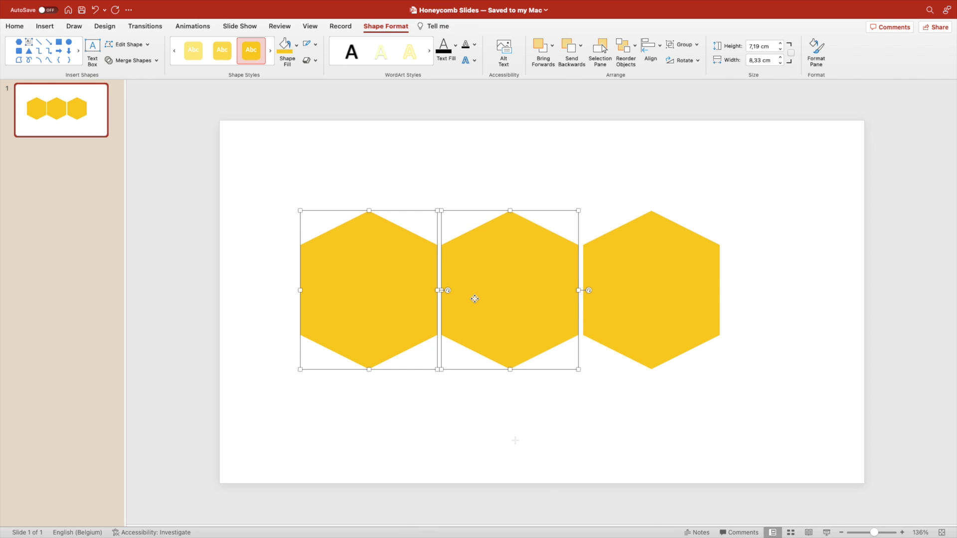
pyautogui.keyDown('shift'); pyautogui.click(611, 297); pyautogui.keyUp('shift')
# Distribute the three hexagons horizontally and shift the row to the right.
pyautogui.click(659, 58)
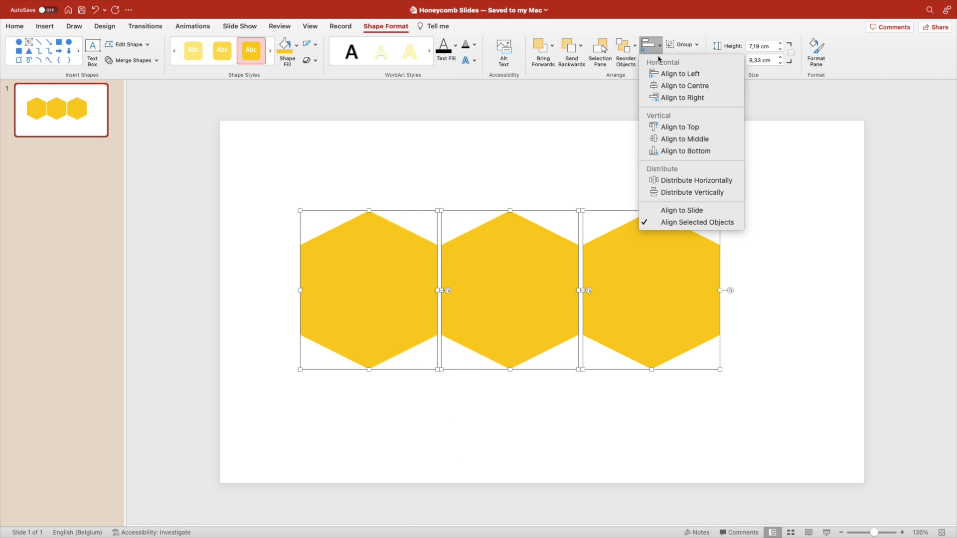
pyautogui.click(693, 181)
pyautogui.click(581, 292)
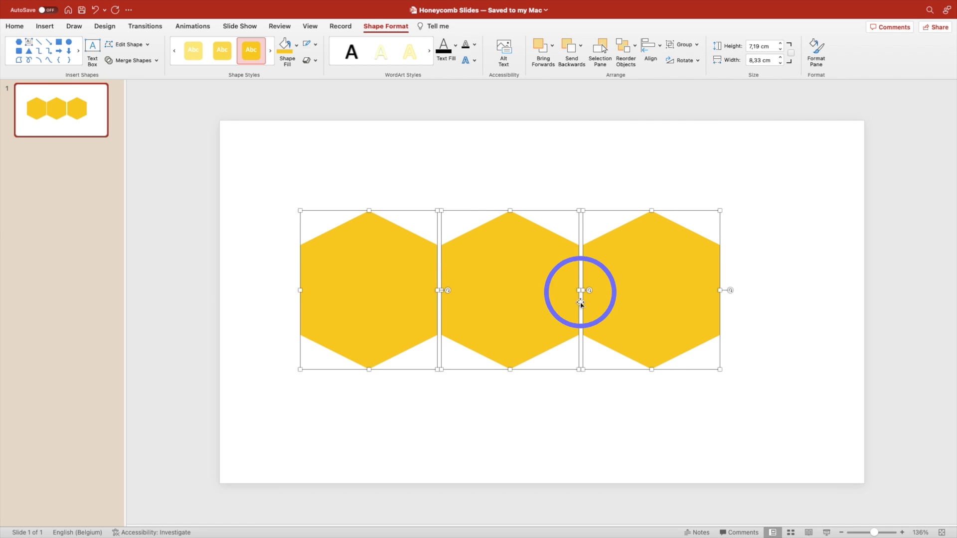
pyautogui.click(439, 296)
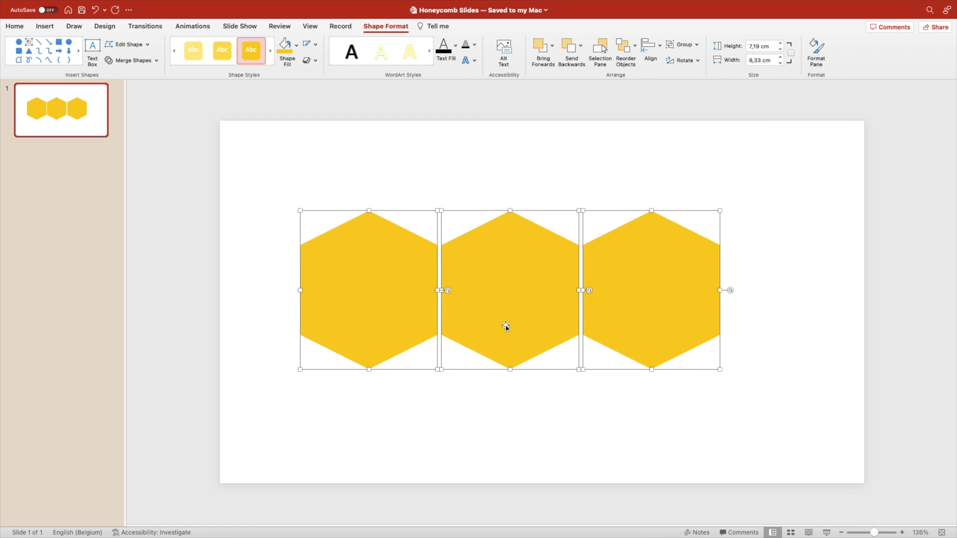
pyautogui.moveTo(505, 326); pyautogui.dragTo(643, 214)
# Duplicate the three-hexagon middle row below the bottom row.
pyautogui.scroll(-5, 700, 314)
pyautogui.click(839, 391)
pyautogui.click(667, 383)
pyautogui.keyDown('shift'); pyautogui.click(628, 408); pyautogui.keyUp('shift')
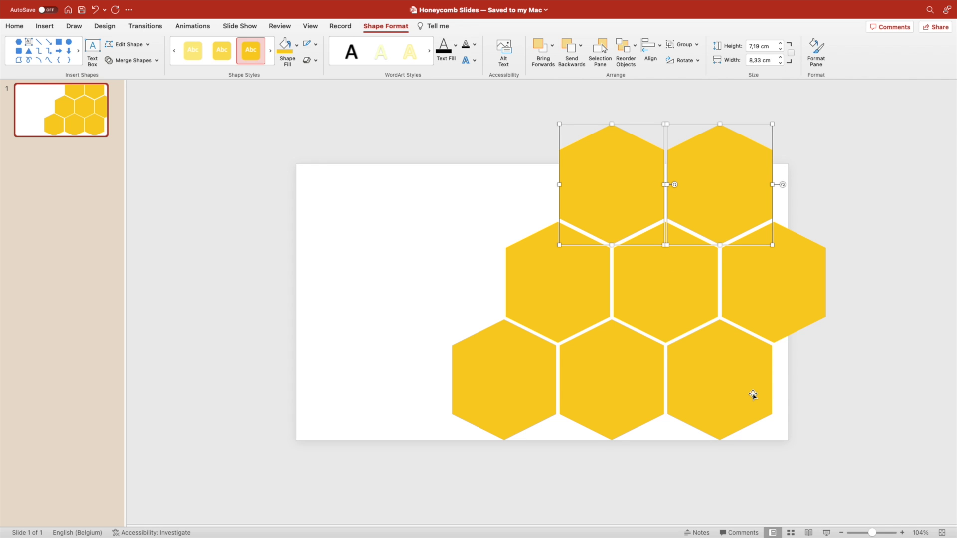
pyautogui.scroll(-5, 753, 394)
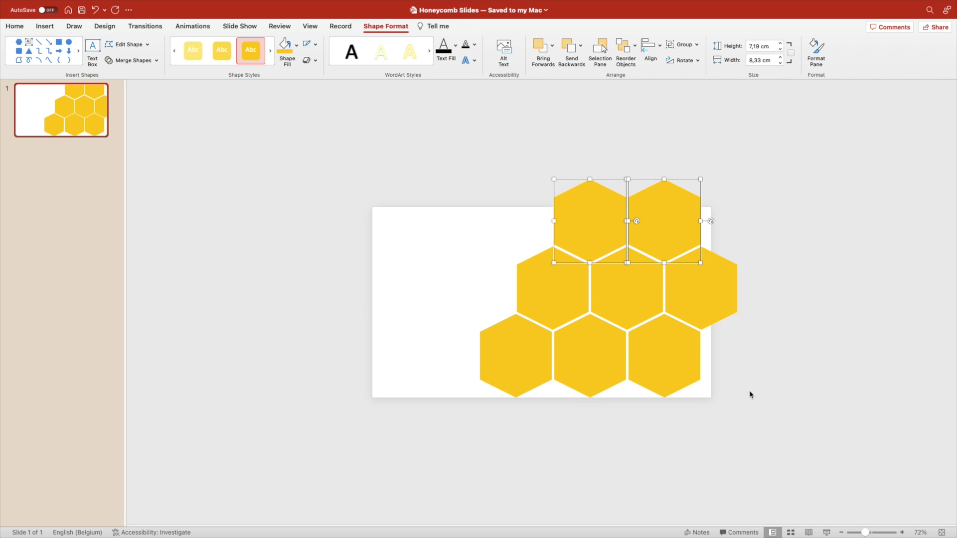
pyautogui.click(707, 316)
pyautogui.keyDown('shift'); pyautogui.click(638, 311); pyautogui.keyUp('shift')
pyautogui.keyDown('shift'); pyautogui.click(539, 294); pyautogui.keyUp('shift')
pyautogui.moveTo(551, 276); pyautogui.dragTo(551, 413)
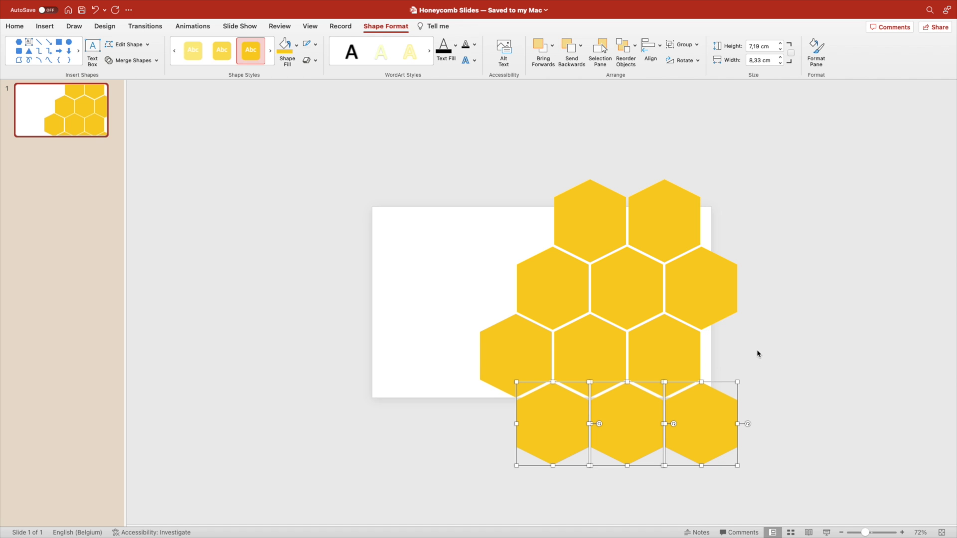
# Duplicate the top two hexagons into a new bottom row, then select all thirteen.
pyautogui.scroll(-2, 718, 359)
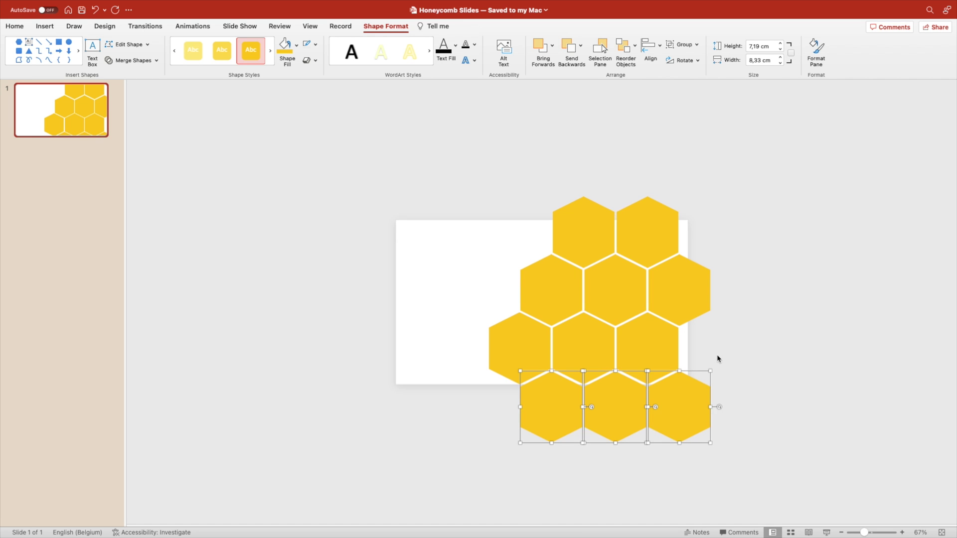
pyautogui.click(667, 250)
pyautogui.keyDown('shift'); pyautogui.click(583, 232); pyautogui.keyUp('shift')
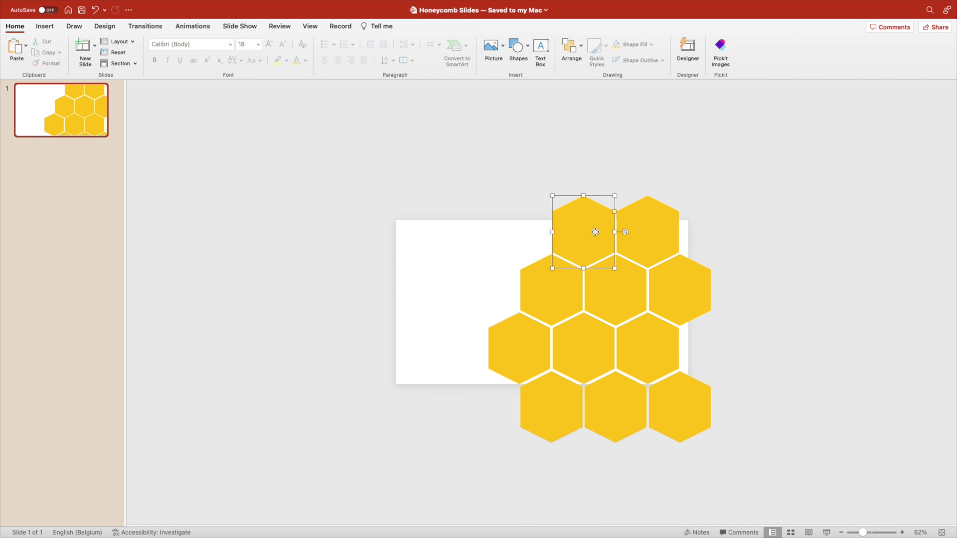
pyautogui.moveTo(651, 222); pyautogui.dragTo(638, 455)
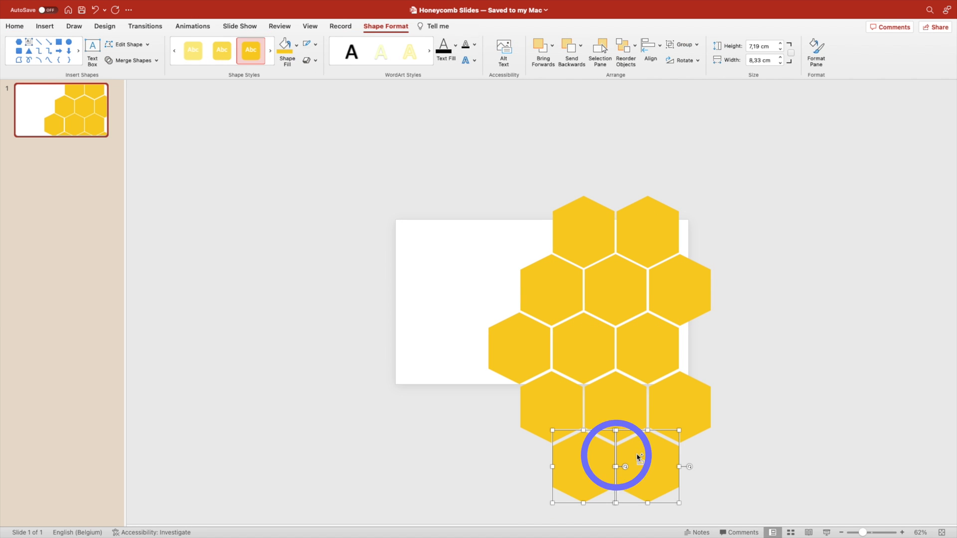
pyautogui.click(747, 418)
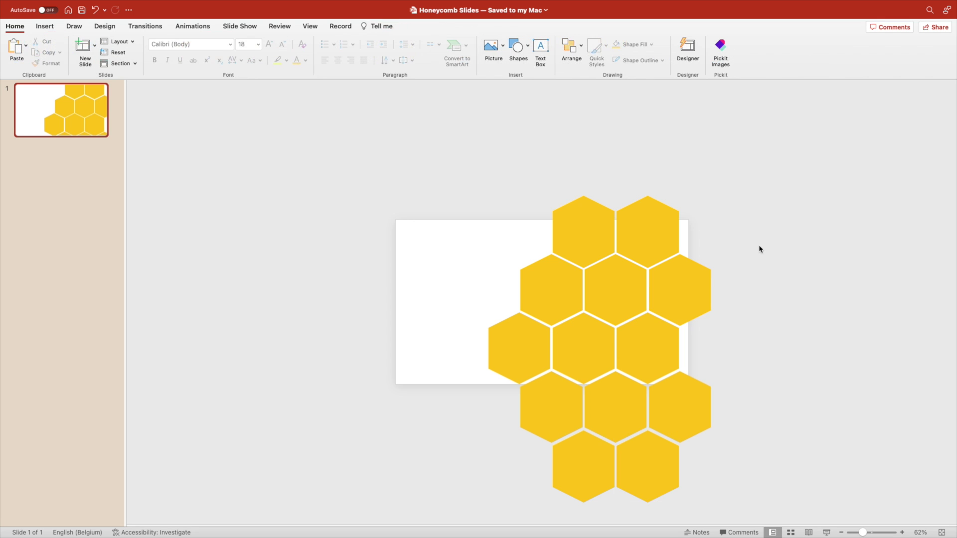
pyautogui.moveTo(761, 168); pyautogui.dragTo(462, 534)
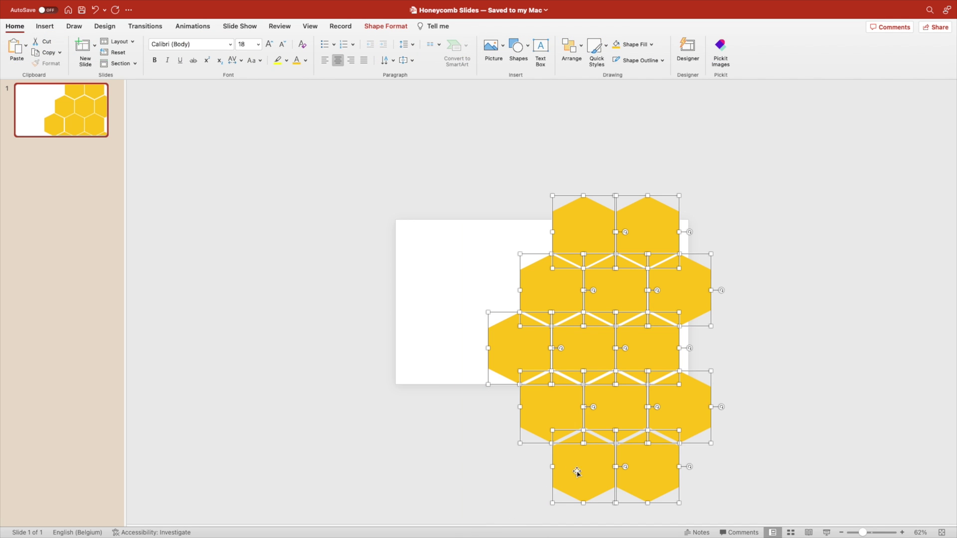
# Nudge the honeycomb, group it, and undo a trial resize and move.
pyautogui.moveTo(577, 474); pyautogui.dragTo(598, 454)
pyautogui.press('super+alt+g')
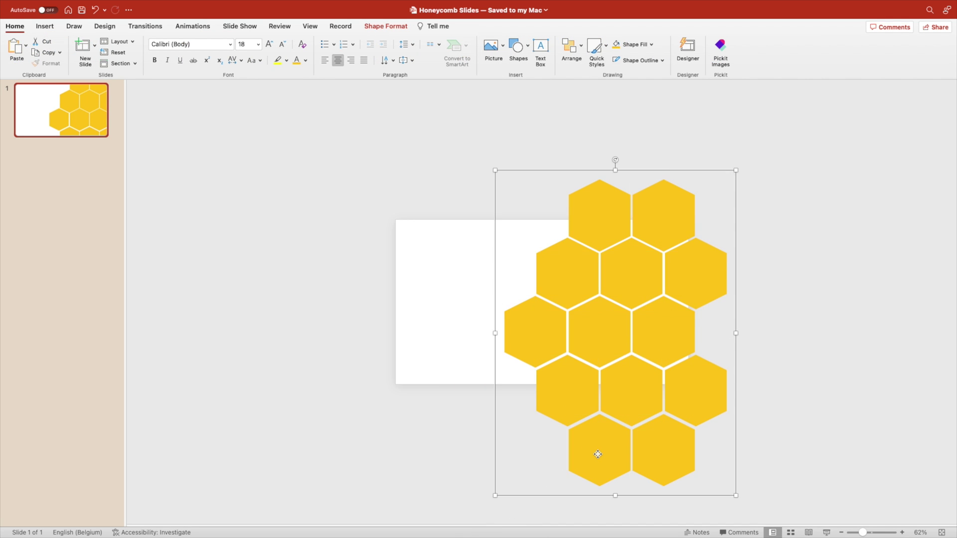
pyautogui.moveTo(736, 170); pyautogui.dragTo(637, 305)
pyautogui.moveTo(596, 398); pyautogui.dragTo(655, 305)
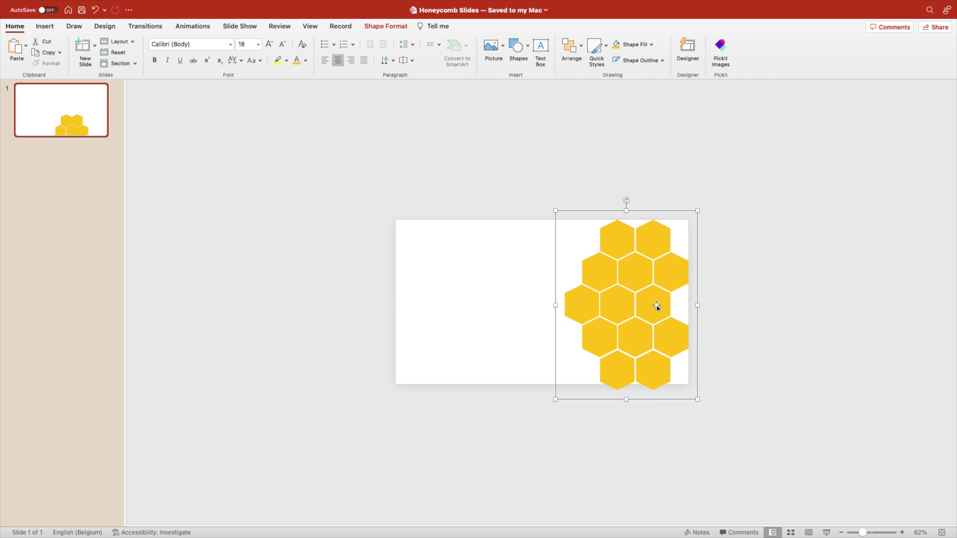
pyautogui.press('super+z')
pyautogui.press('super+z')
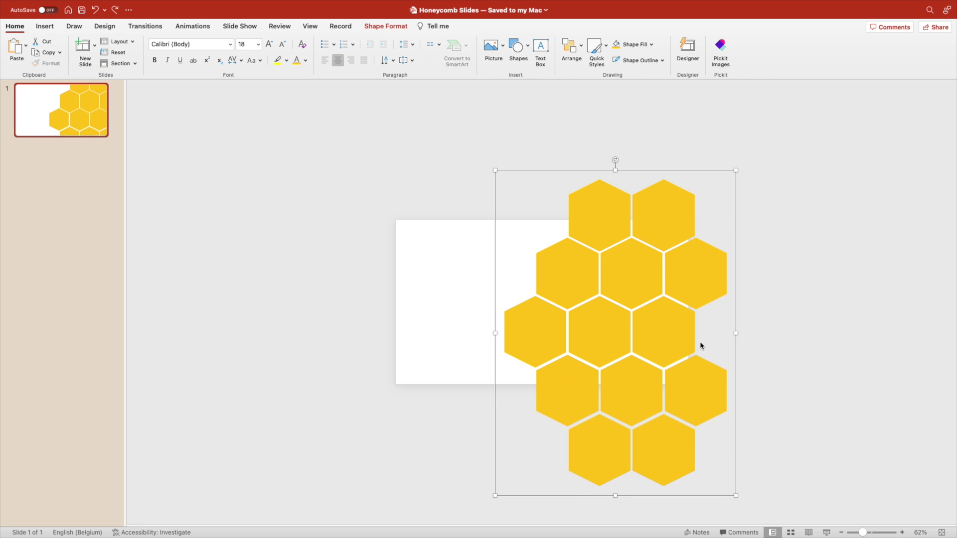
# Reselect the honeycomb group and ungroup it into separate hexagons.
pyautogui.click(756, 357)
pyautogui.scroll(5, 650, 354)
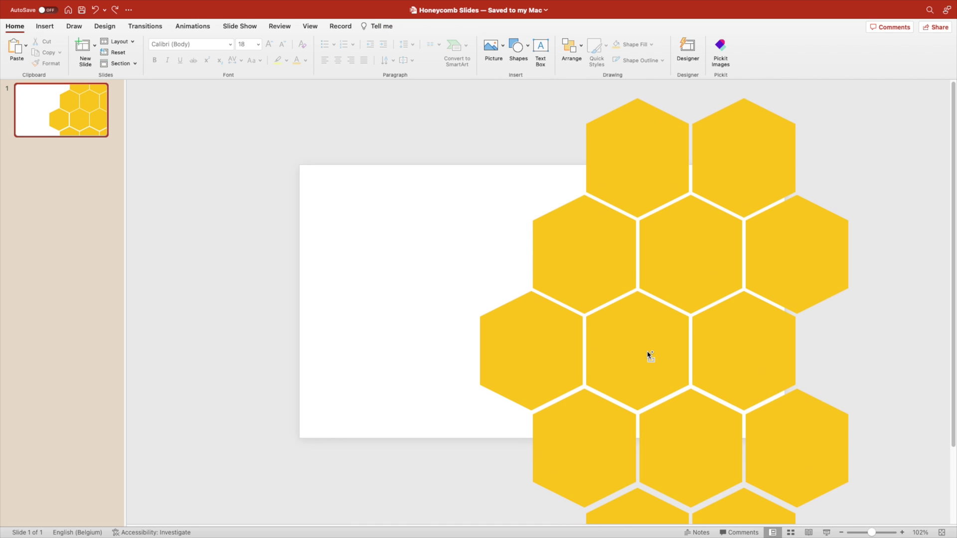
pyautogui.scroll(-5, 649, 354)
pyautogui.moveTo(803, 115); pyautogui.dragTo(424, 508)
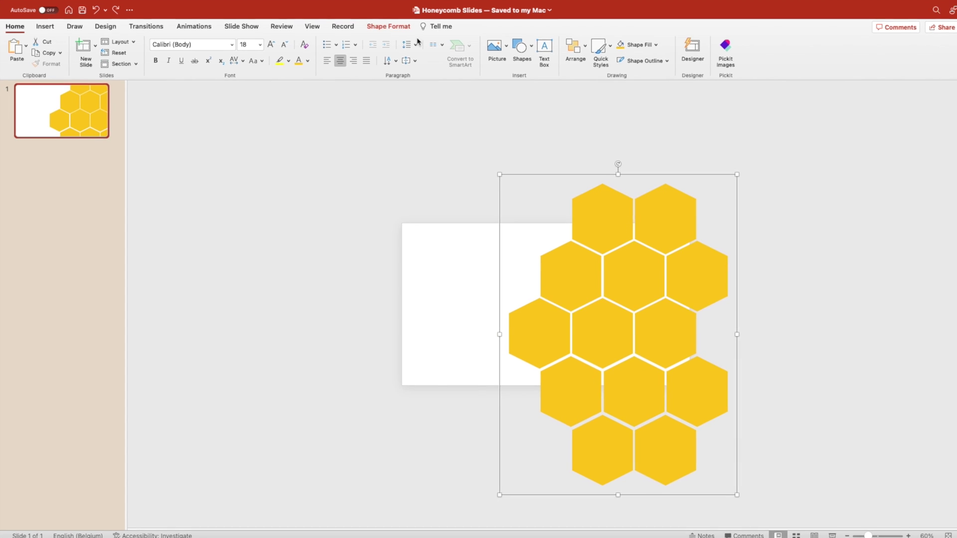
pyautogui.click(458, 31)
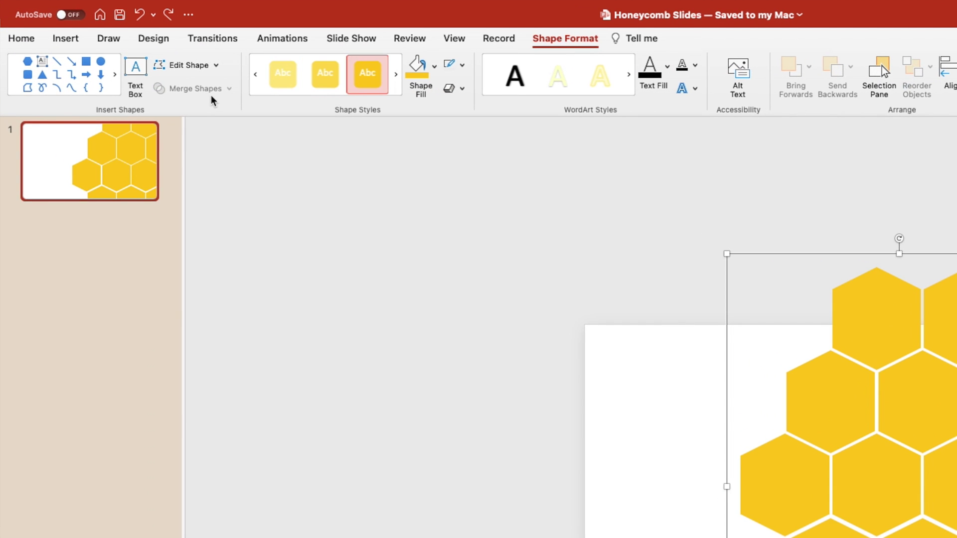
pyautogui.rightClick(899, 336)
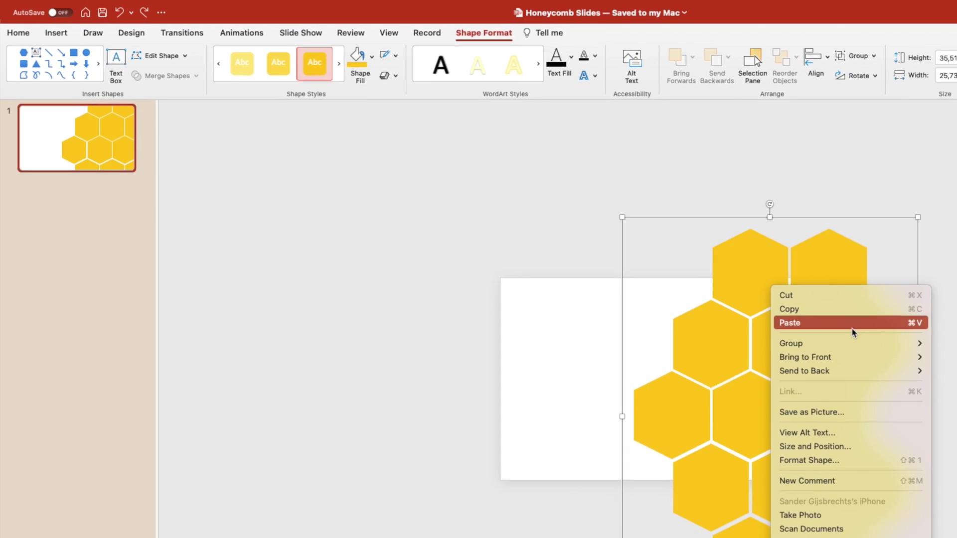
pyautogui.moveTo(956, 403)
pyautogui.click(784, 310)
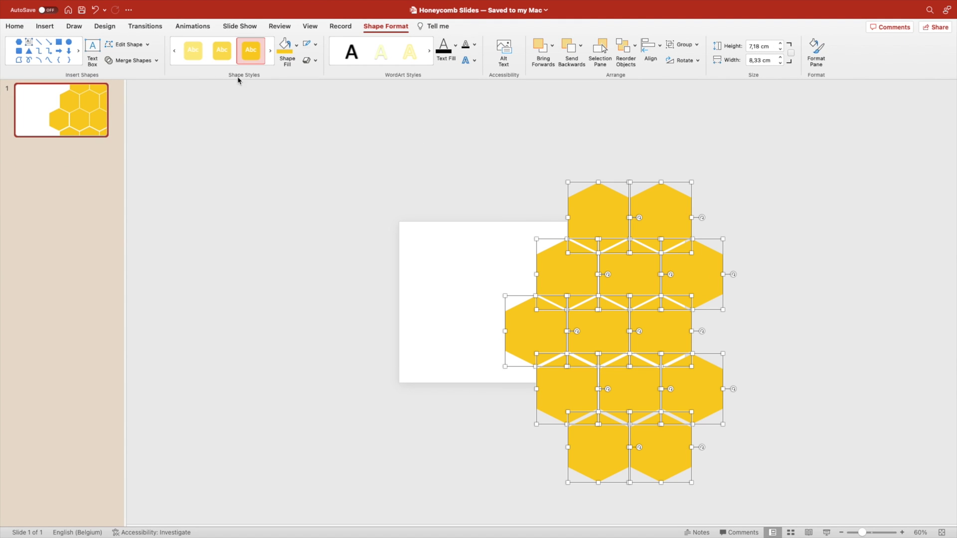
# Merge all thirteen hexagons into one shape with Union.
pyautogui.click(155, 48)
pyautogui.click(155, 72)
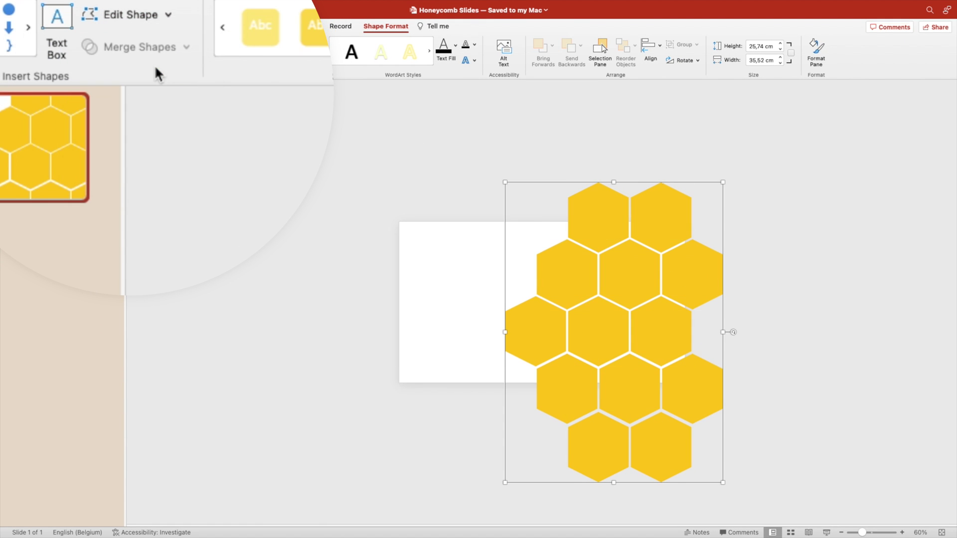
pyautogui.click(442, 216)
pyautogui.scroll(5, 512, 293)
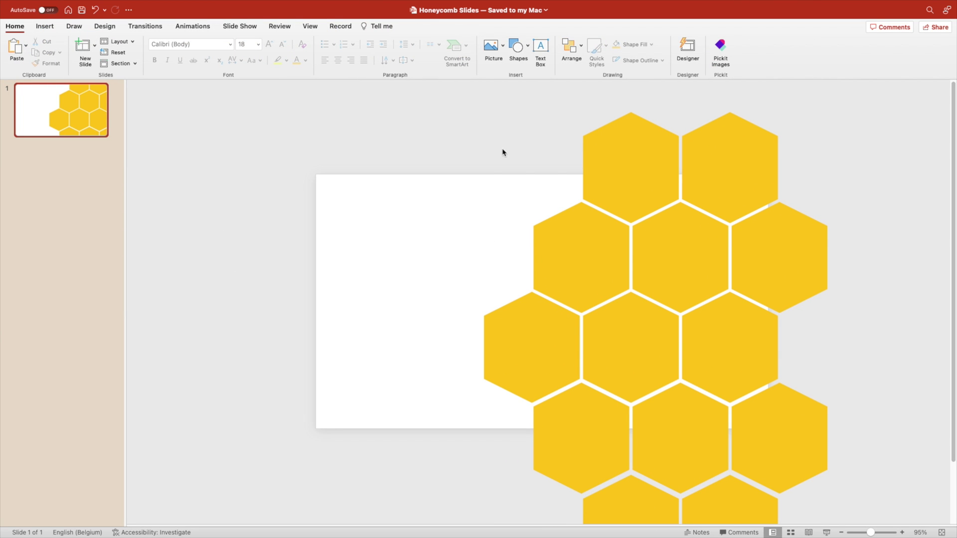
# Paste the cliff photo, move it left, and flip it horizontally.
pyautogui.press('super+v')
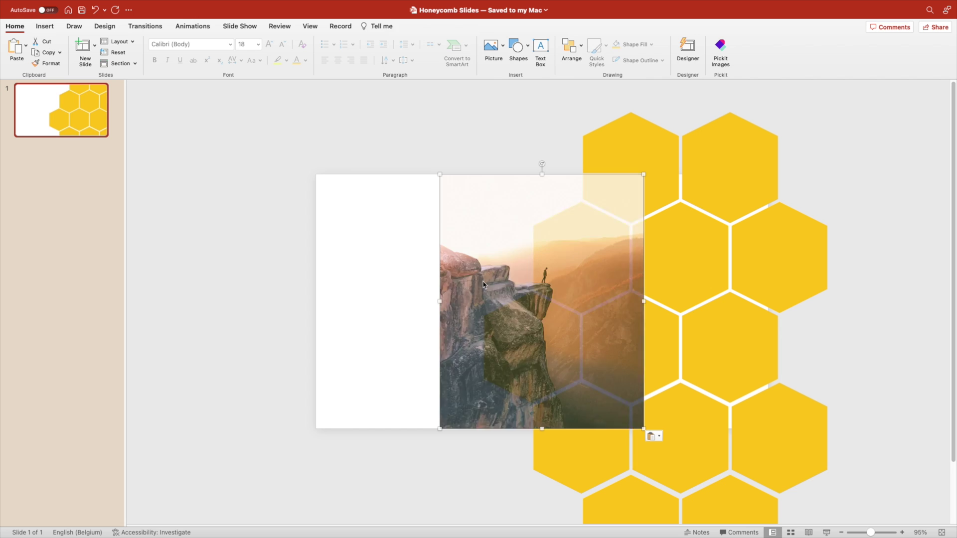
pyautogui.moveTo(561, 293); pyautogui.dragTo(449, 278)
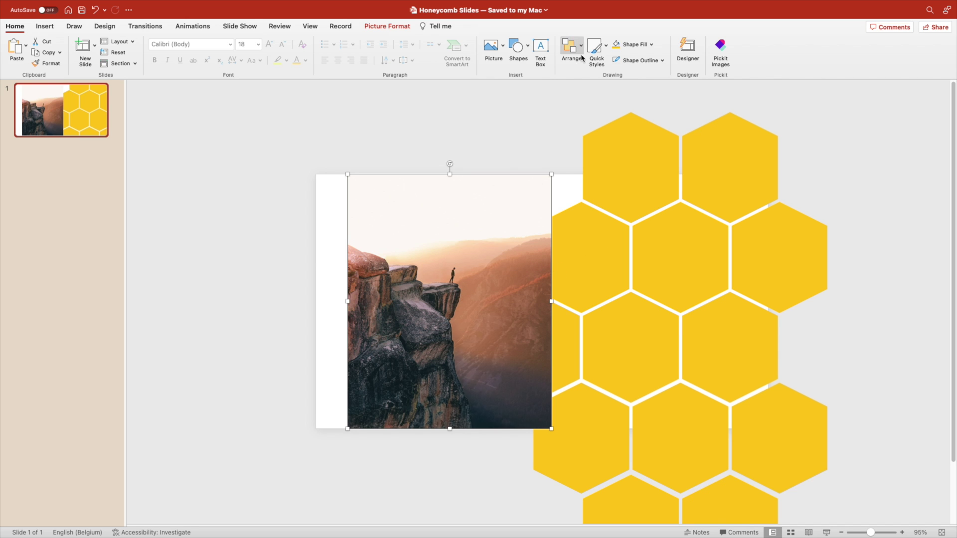
pyautogui.click(569, 46)
pyautogui.moveTo(625, 224)
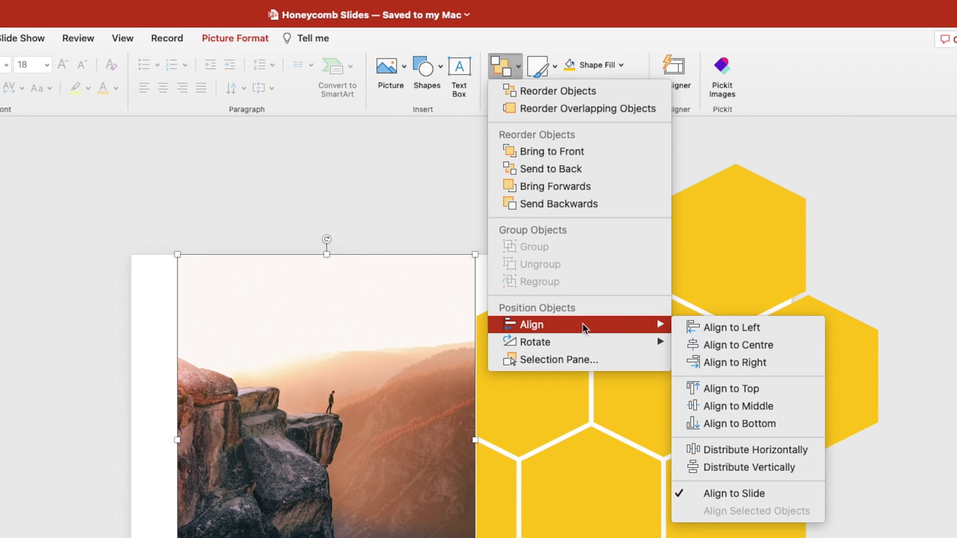
pyautogui.moveTo(578, 343)
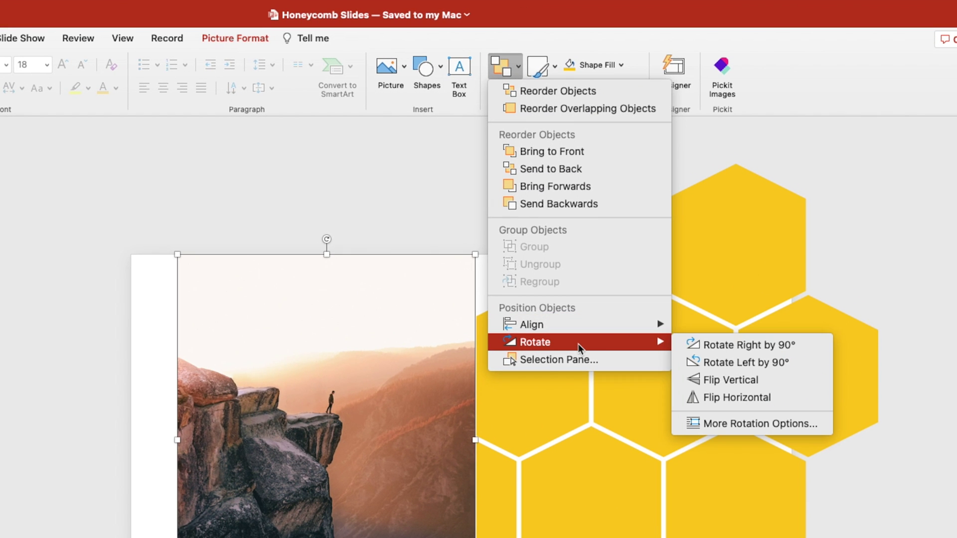
pyautogui.click(735, 398)
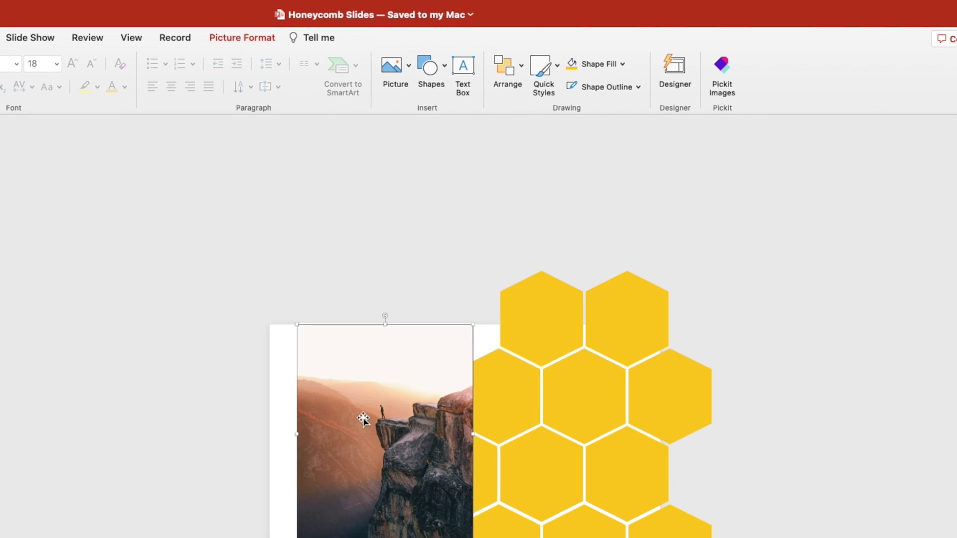
# Enlarge the cliff photo from its corners and position it over the honeycomb.
pyautogui.moveTo(548, 384); pyautogui.dragTo(629, 436)
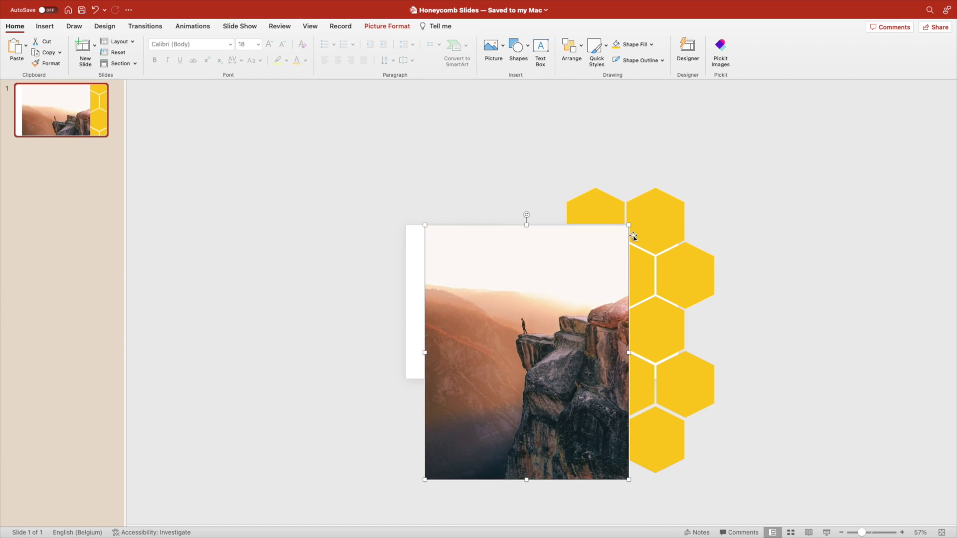
pyautogui.moveTo(629, 225); pyautogui.dragTo(663, 183)
pyautogui.moveTo(554, 426); pyautogui.dragTo(606, 424)
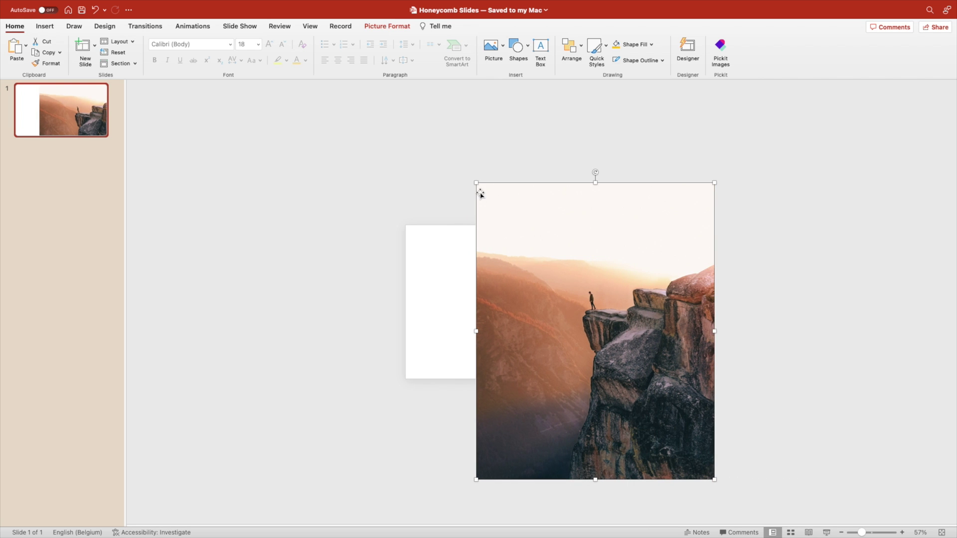
pyautogui.moveTo(476, 182); pyautogui.dragTo(468, 176)
pyautogui.moveTo(540, 258); pyautogui.dragTo(541, 262)
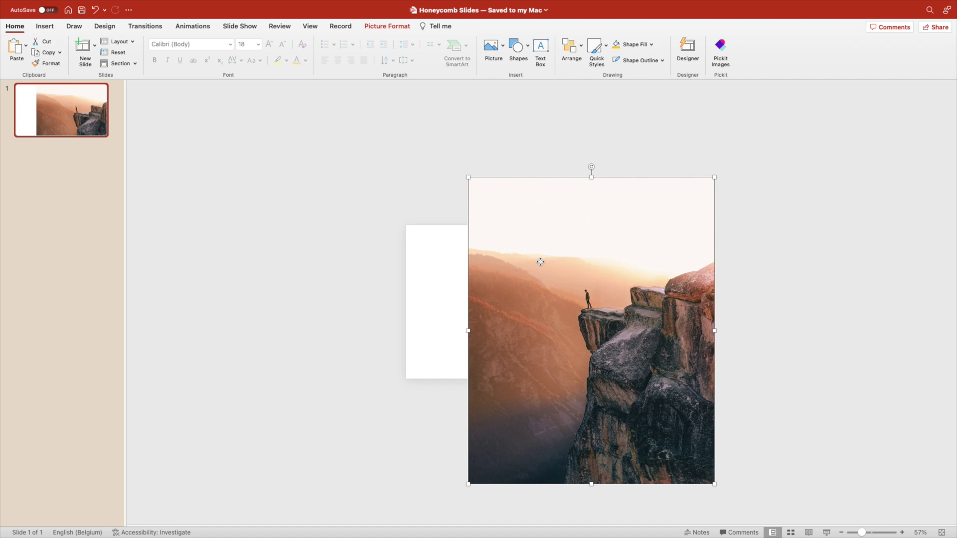
# Cut the photo to the clipboard and right-click the honeycomb group.
pyautogui.rightClick(584, 301)
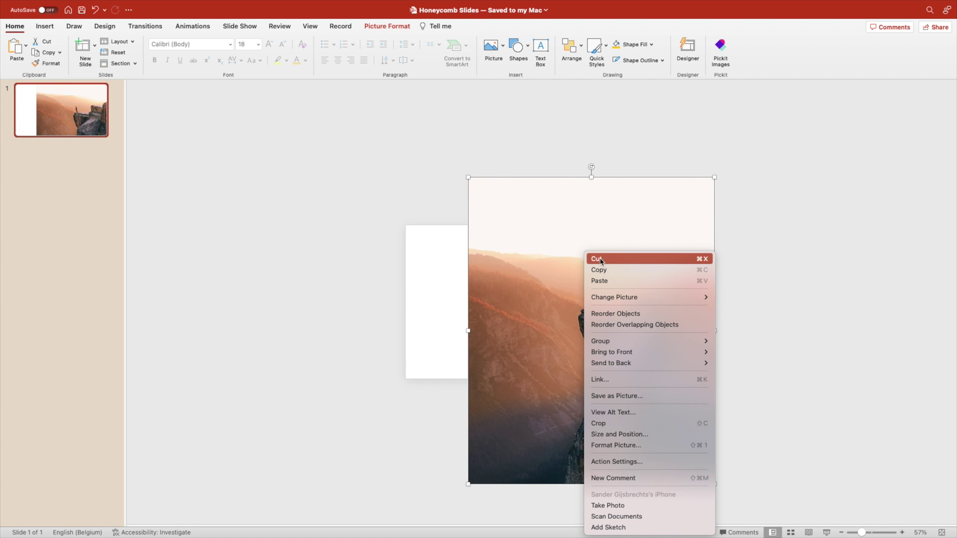
pyautogui.click(600, 259)
pyautogui.scroll(5, 583, 345)
pyautogui.click(577, 277)
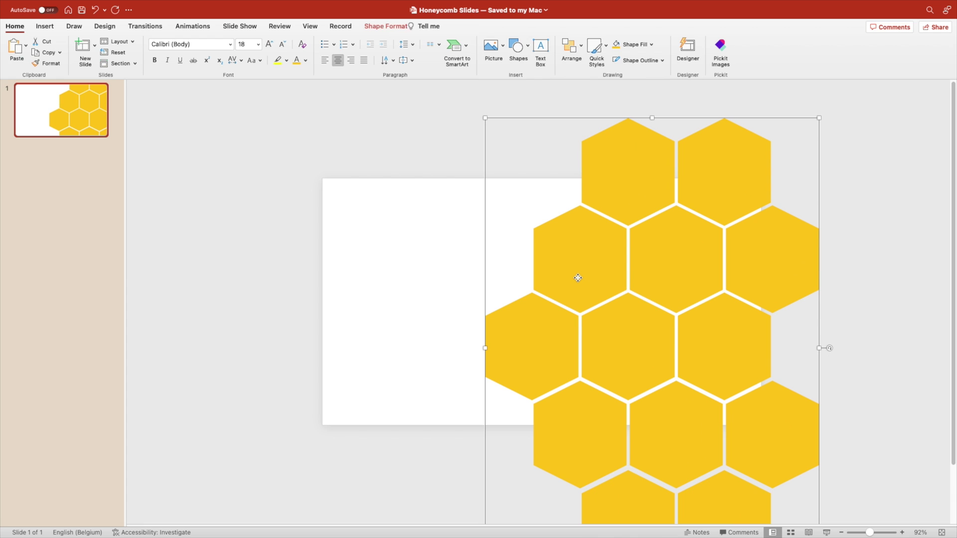
pyautogui.rightClick(578, 278)
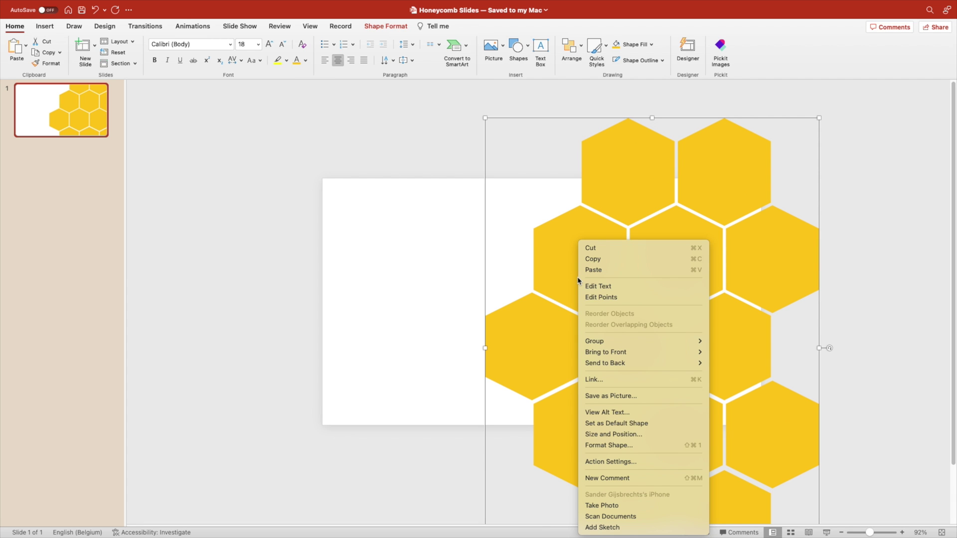
# Give the honeycomb a Clipboard picture fill with Rotate with shape unchecked.
pyautogui.click(617, 445)
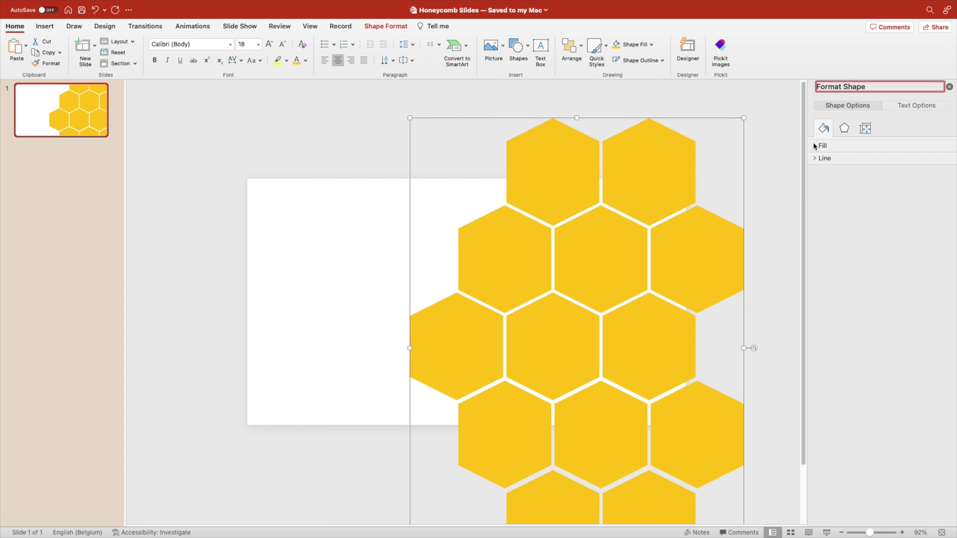
pyautogui.click(818, 146)
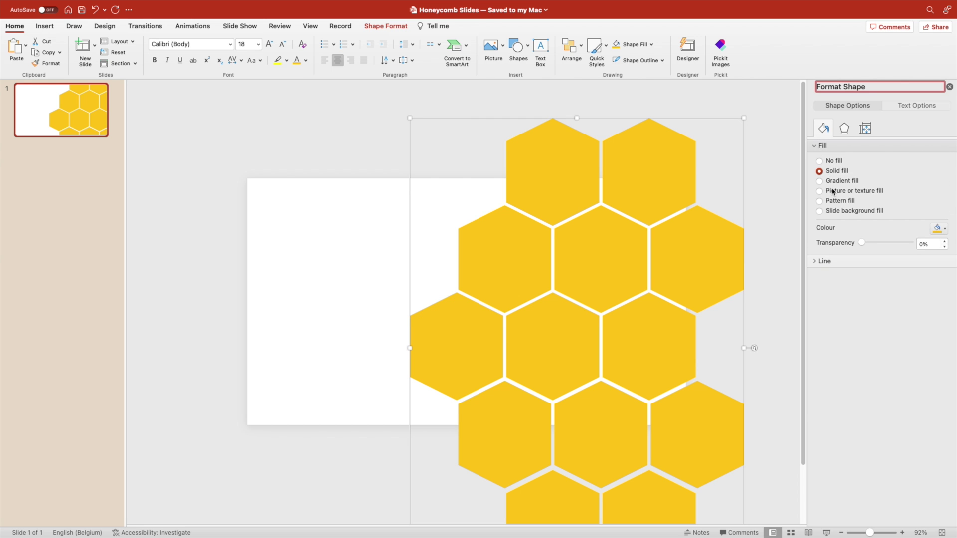
pyautogui.click(832, 191)
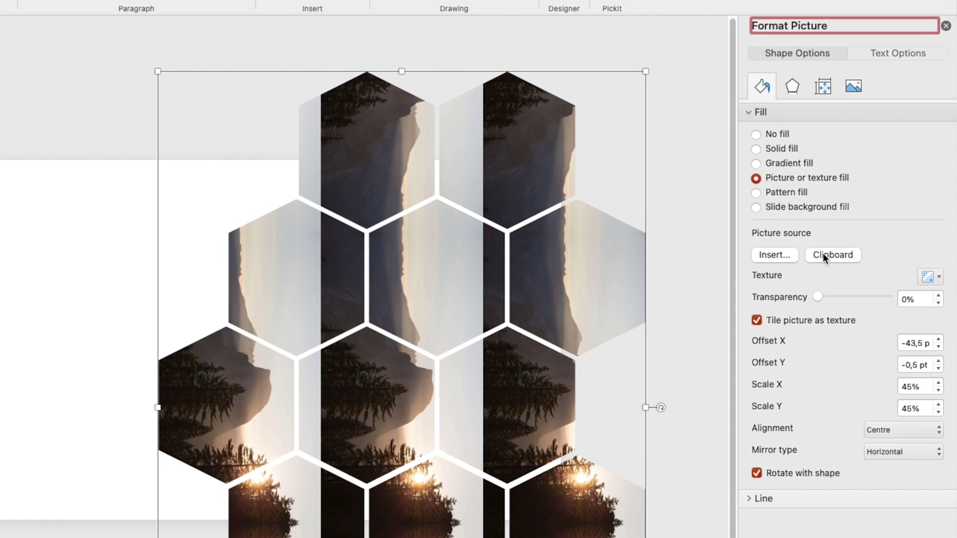
pyautogui.click(815, 257)
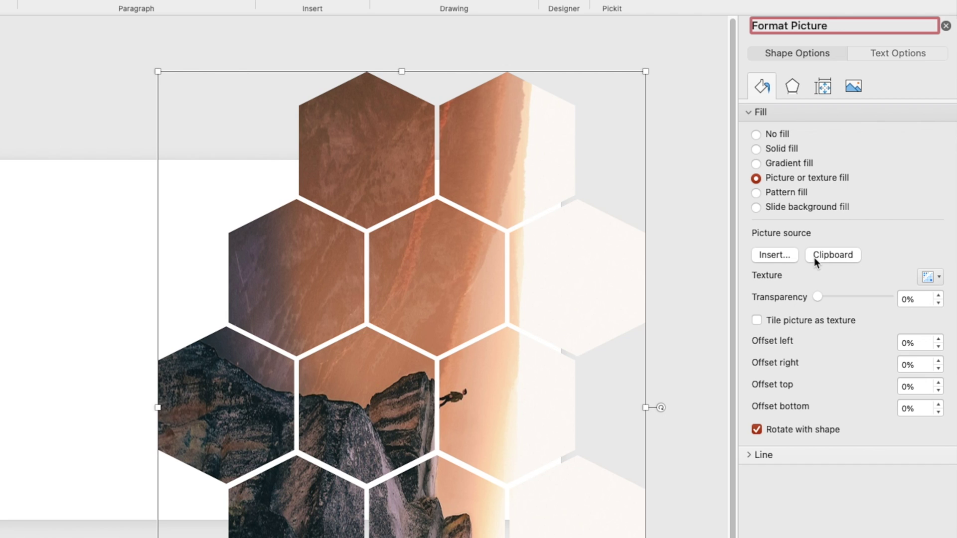
pyautogui.click(758, 429)
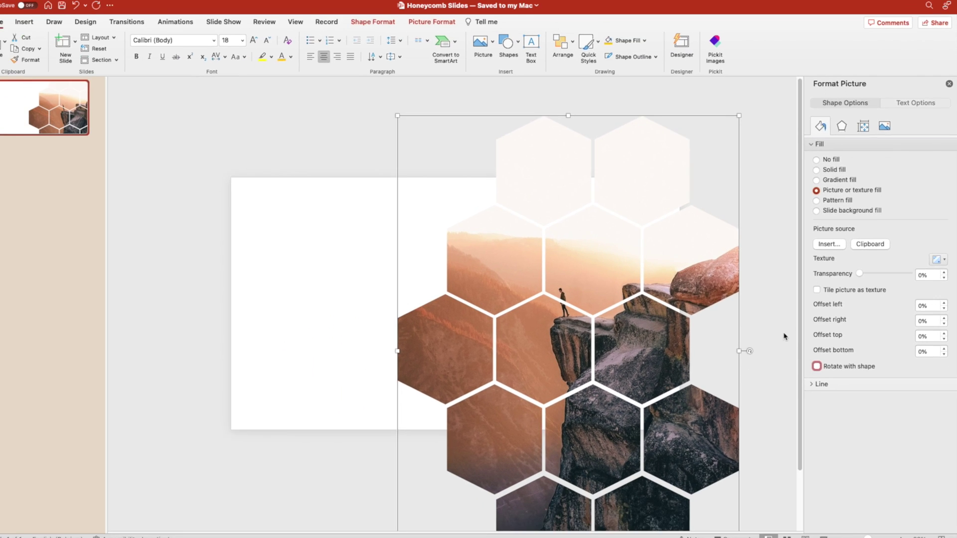
pyautogui.click(135, 281)
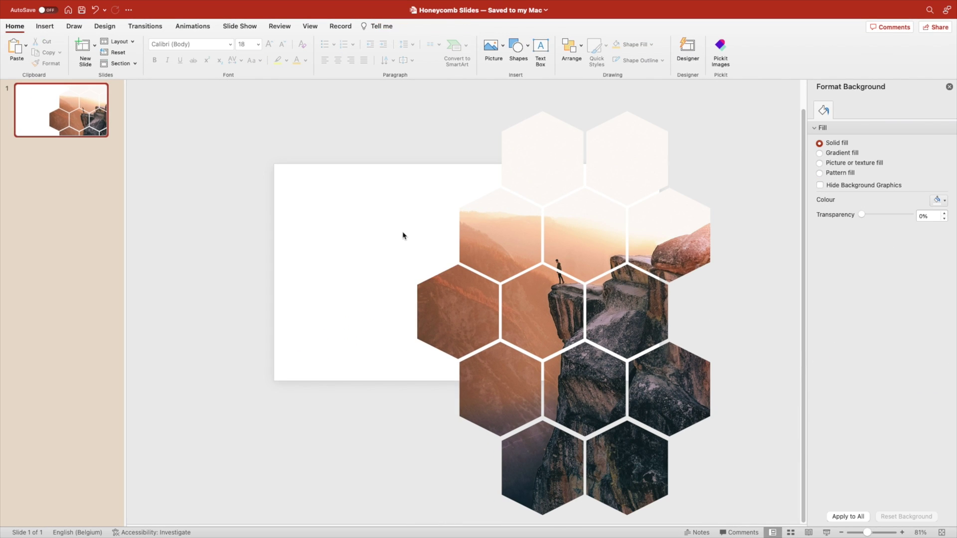
# Switch the slide background to a gradient fill in Format Background.
pyautogui.rightClick(343, 244)
pyautogui.click(399, 393)
pyautogui.click(820, 153)
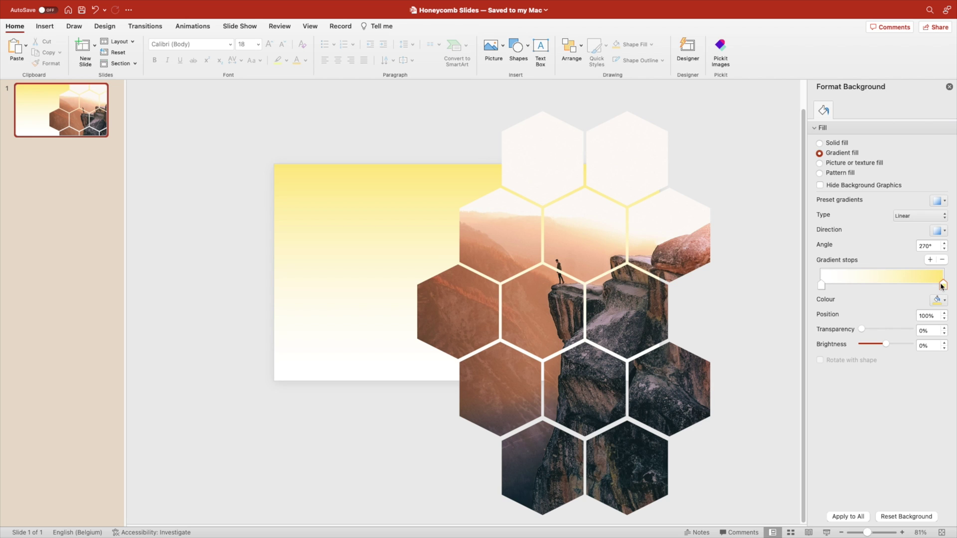
# Set both gradient stops to gold, then open More Colours for the left stop.
pyautogui.click(944, 301)
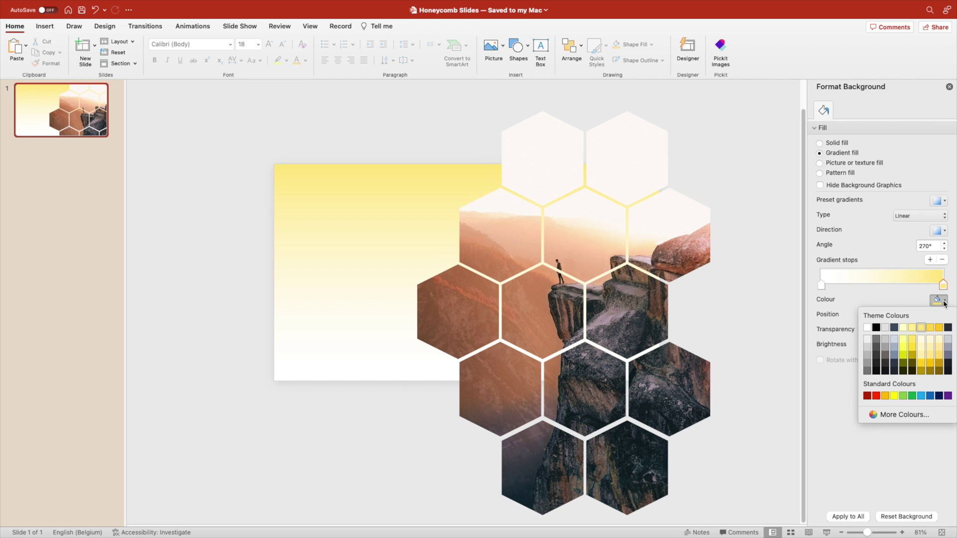
pyautogui.click(940, 328)
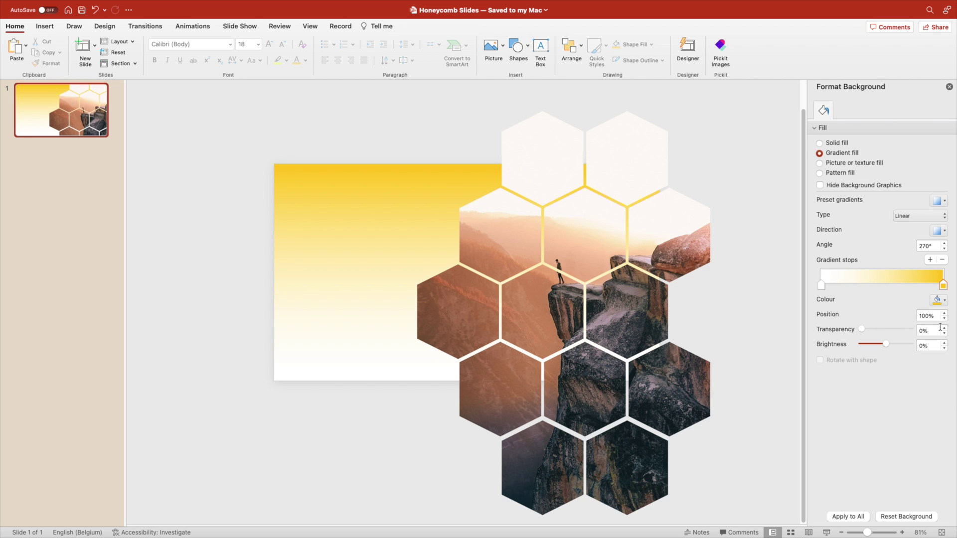
pyautogui.click(822, 285)
pyautogui.click(939, 301)
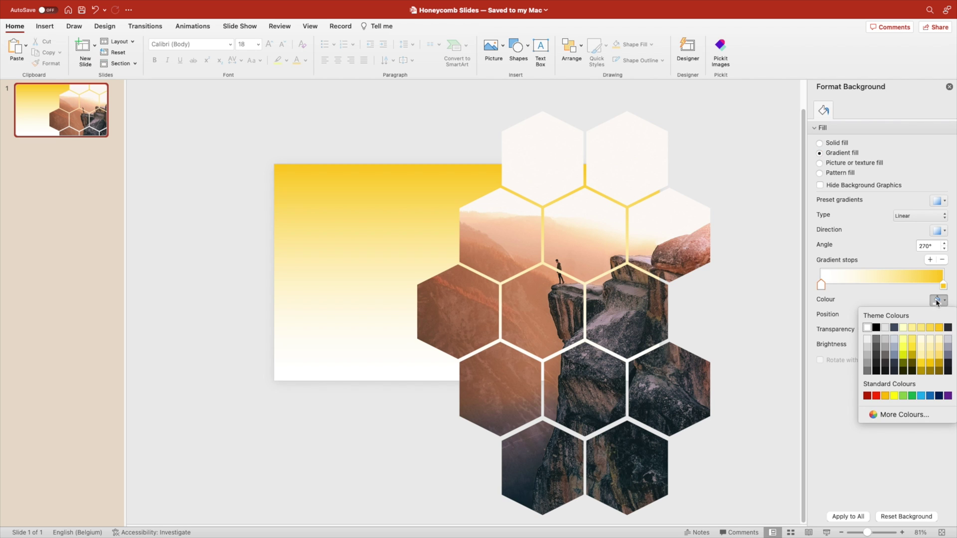
pyautogui.click(885, 396)
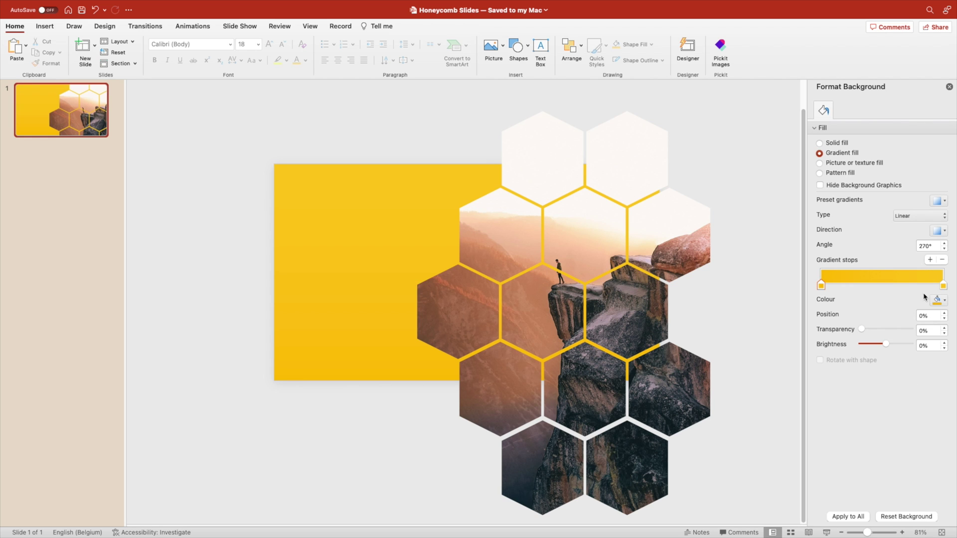
pyautogui.click(938, 300)
pyautogui.click(886, 412)
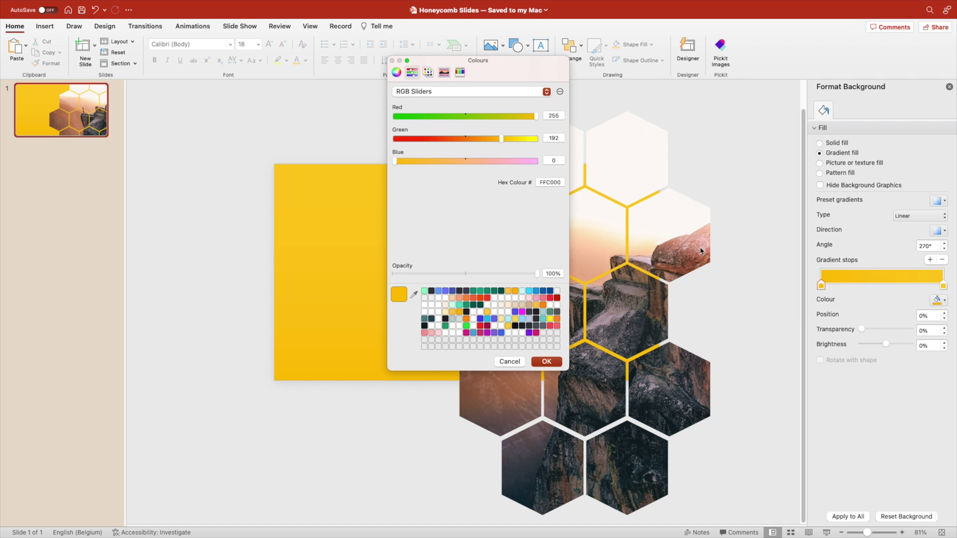
# Make the left stop orange FFA600 (Green 166), move it to 7%, and close Format Background.
pyautogui.moveTo(502, 69); pyautogui.dragTo(741, 178)
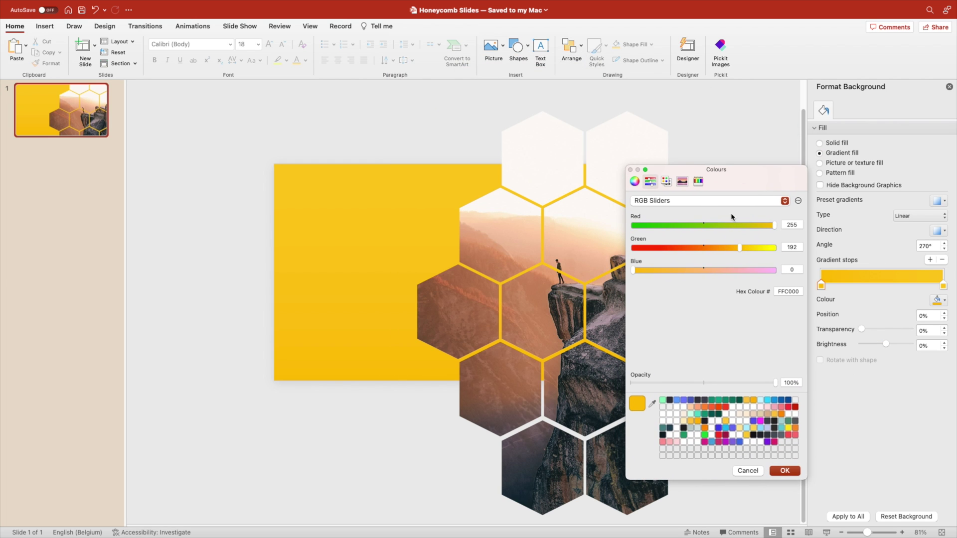
pyautogui.moveTo(740, 252); pyautogui.dragTo(728, 252)
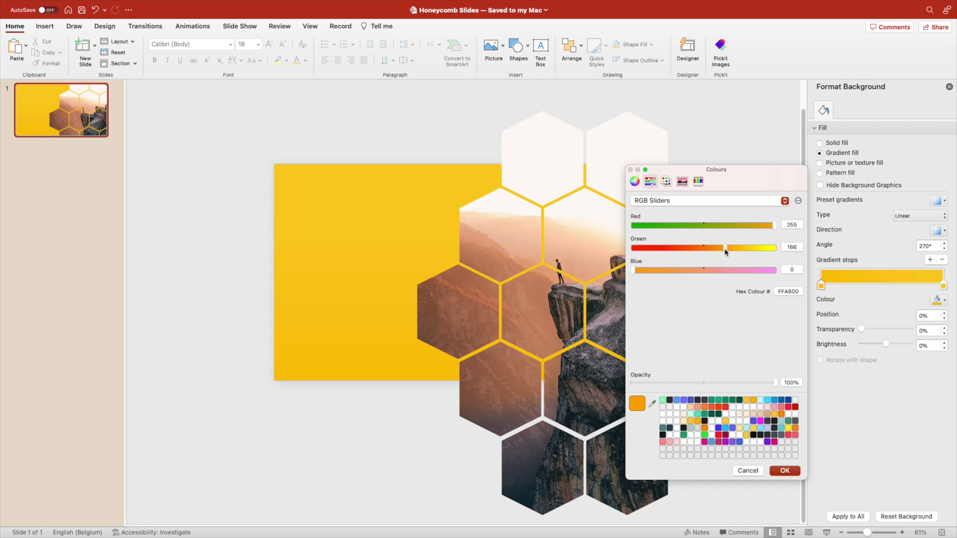
pyautogui.click(784, 472)
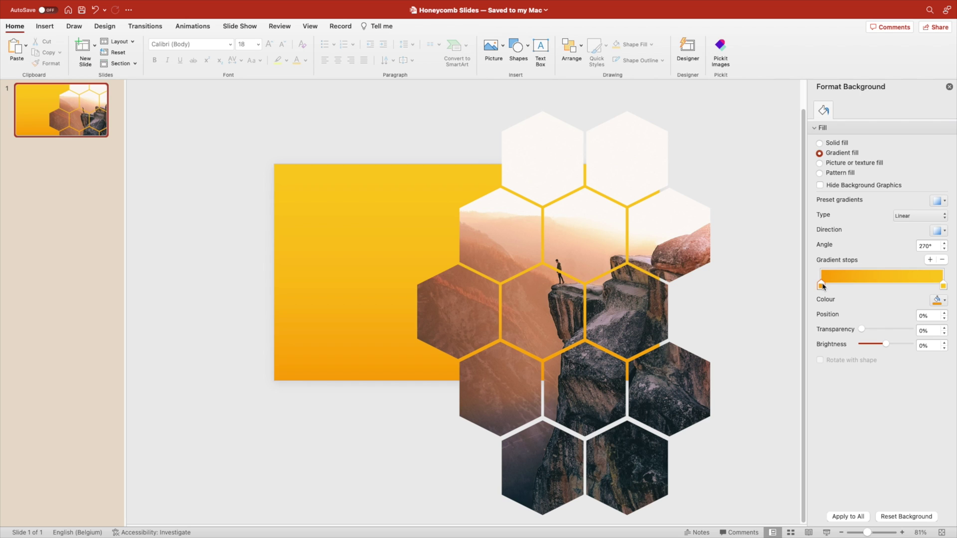
pyautogui.moveTo(823, 285); pyautogui.dragTo(830, 285)
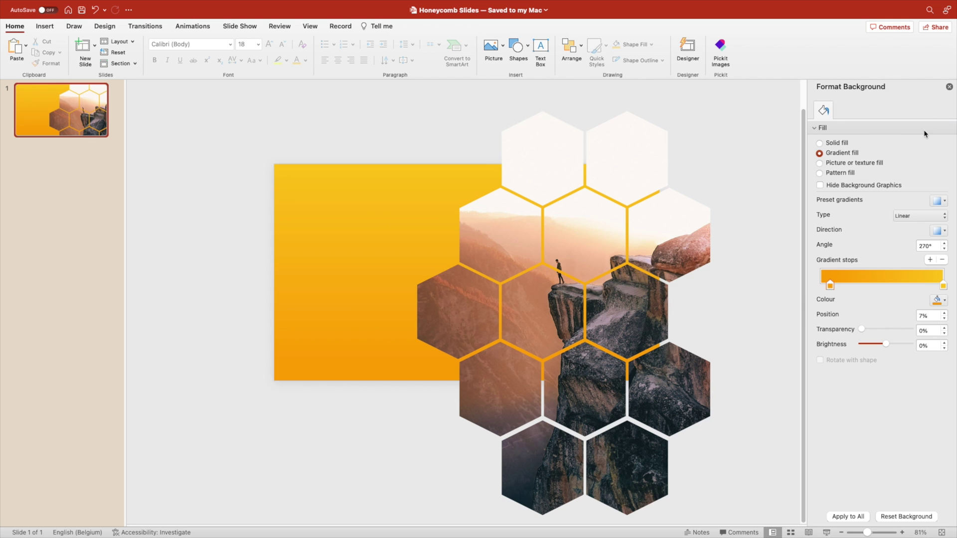
pyautogui.click(949, 87)
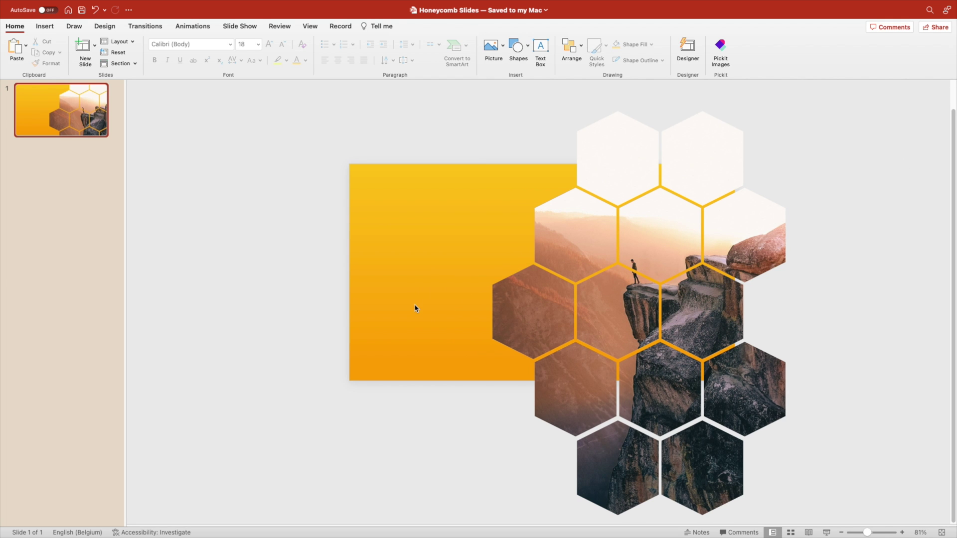
# Apply an Inner shadow preset to the honeycomb photo hexagons.
pyautogui.scroll(5, 521, 317)
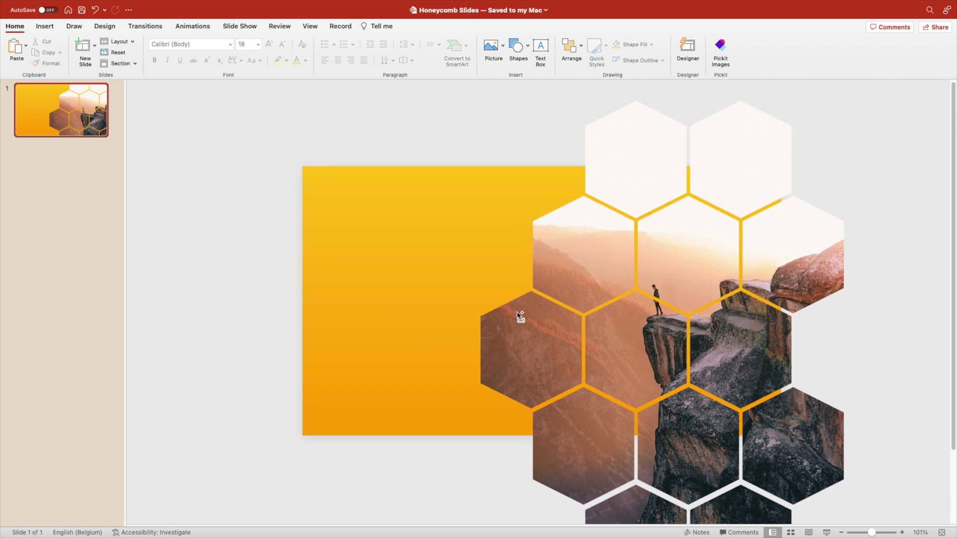
pyautogui.click(585, 240)
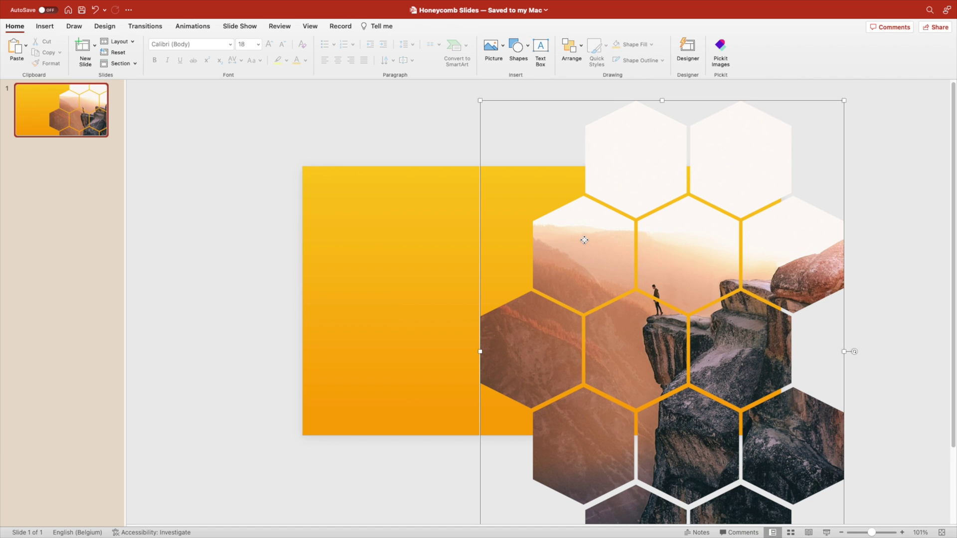
pyautogui.rightClick(584, 240)
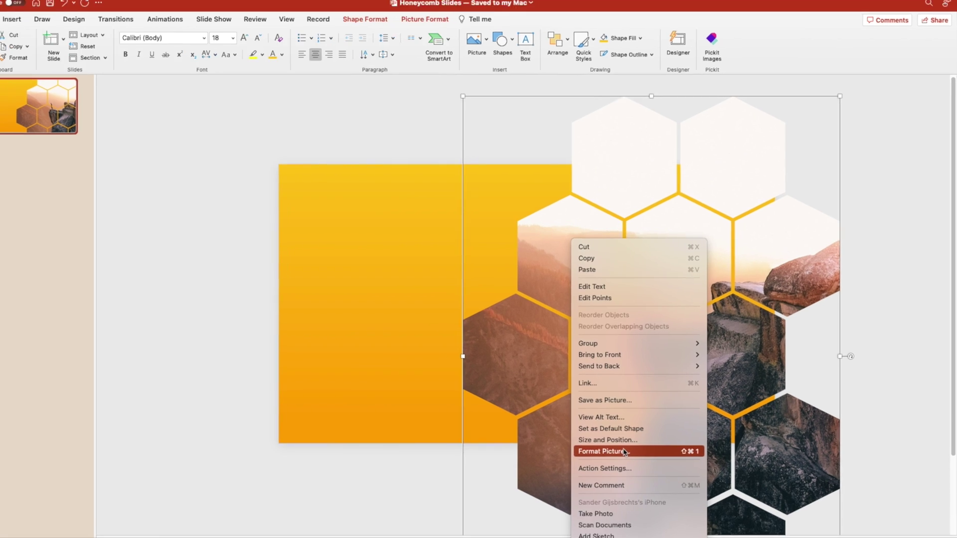
pyautogui.click(624, 452)
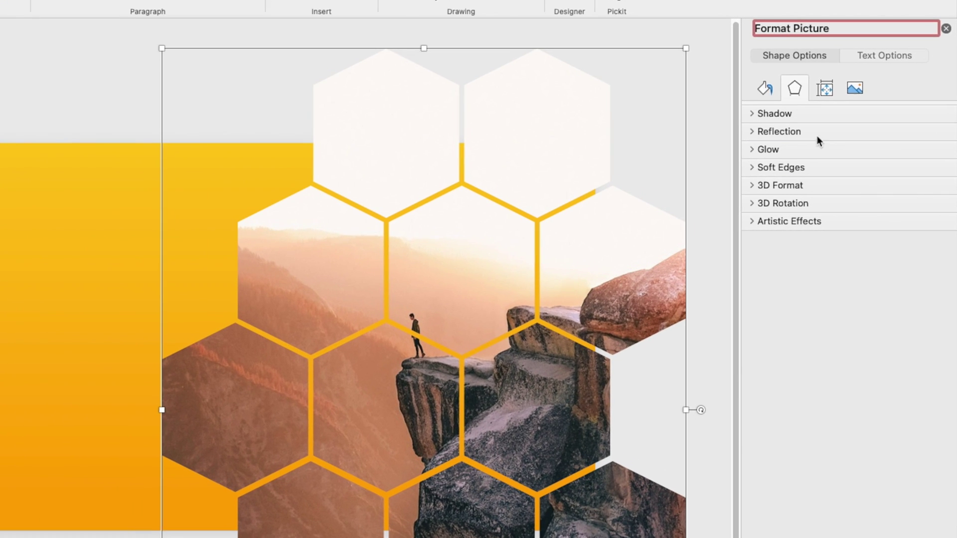
pyautogui.click(791, 112)
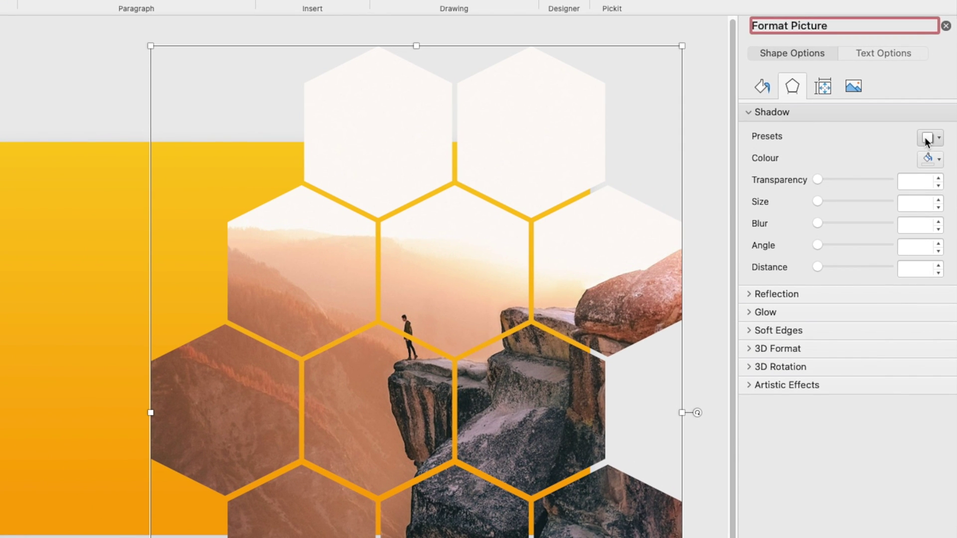
pyautogui.click(927, 138)
pyautogui.click(827, 430)
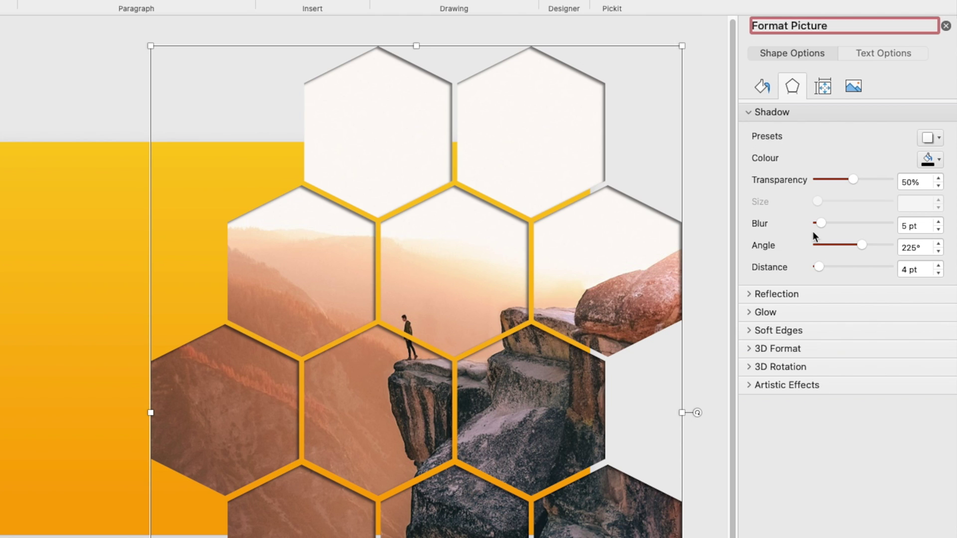
# Tune the inner shadow to 11 pt blur, 62% transparency and a 136° angle.
pyautogui.moveTo(819, 222); pyautogui.dragTo(823, 223)
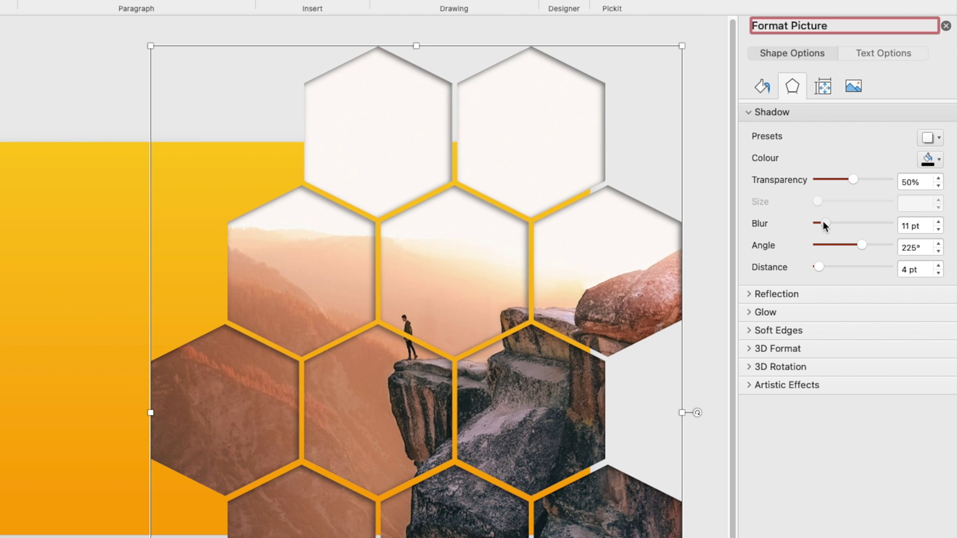
pyautogui.moveTo(854, 179); pyautogui.dragTo(858, 179)
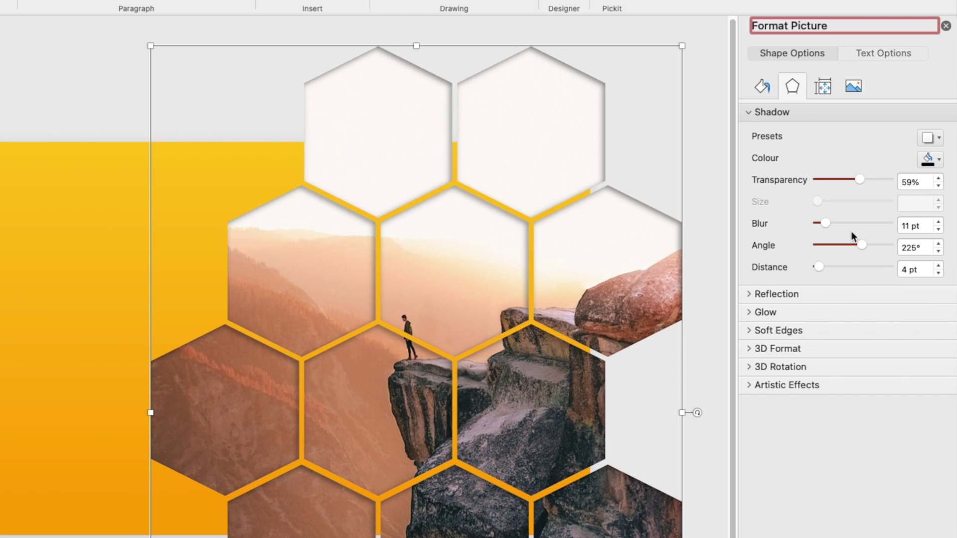
pyautogui.moveTo(865, 245); pyautogui.dragTo(843, 245)
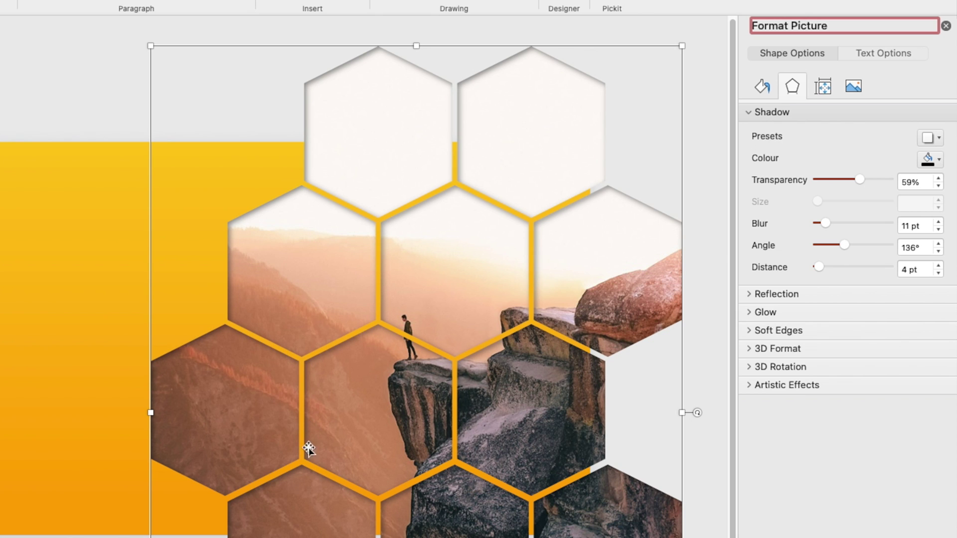
pyautogui.moveTo(861, 178); pyautogui.dragTo(859, 178)
pyautogui.click(946, 25)
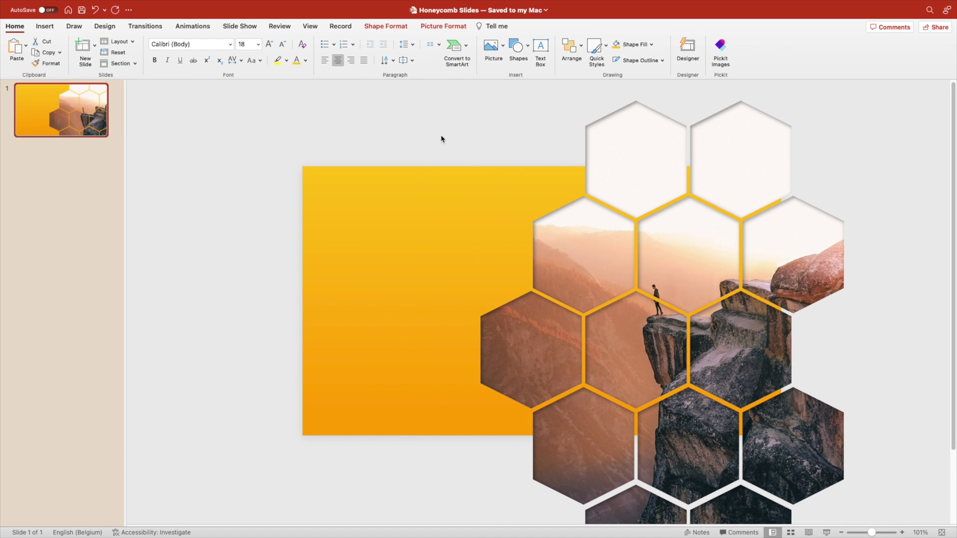
pyautogui.click(441, 139)
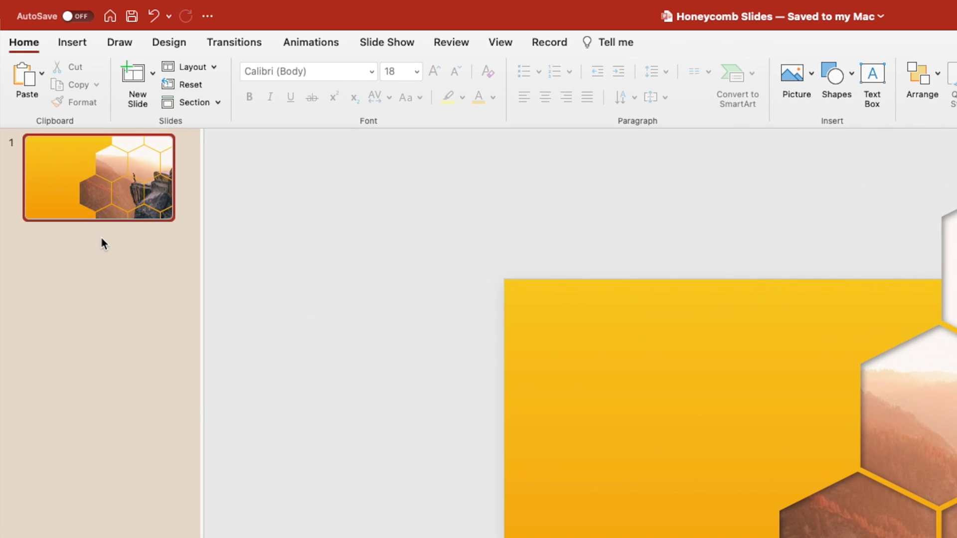
# Add a new slide and delete both of its placeholders to leave it blank.
pyautogui.rightClick(101, 237)
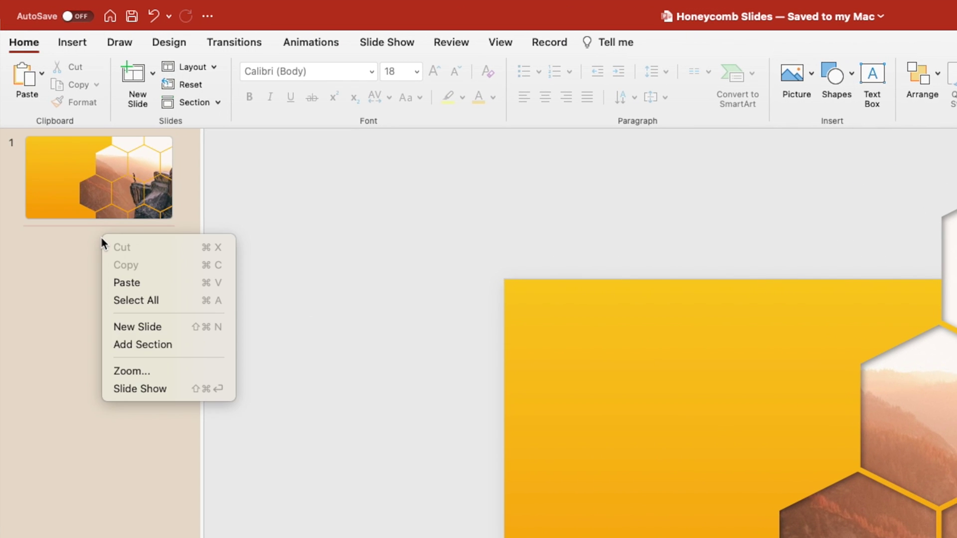
pyautogui.click(159, 327)
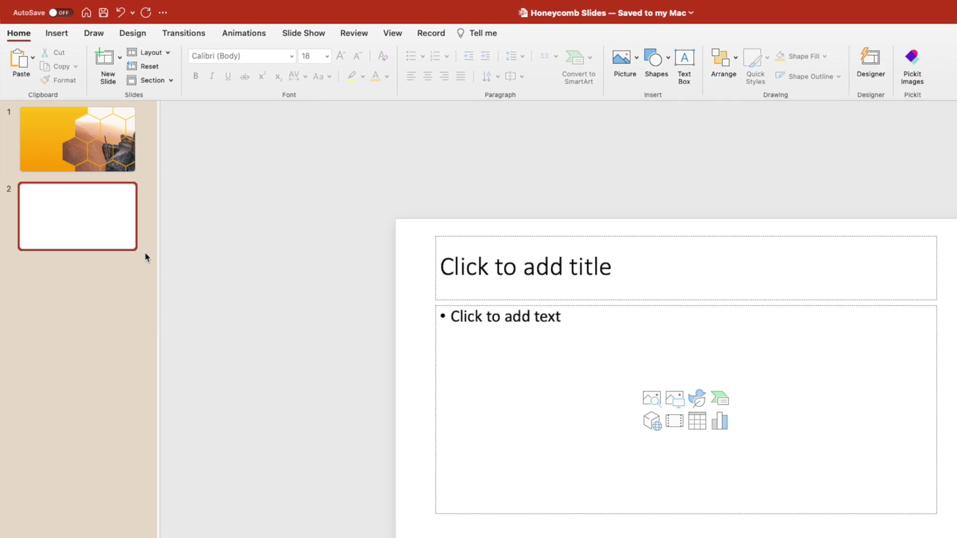
pyautogui.moveTo(295, 179); pyautogui.dragTo(956, 537)
pyautogui.press('Delete')
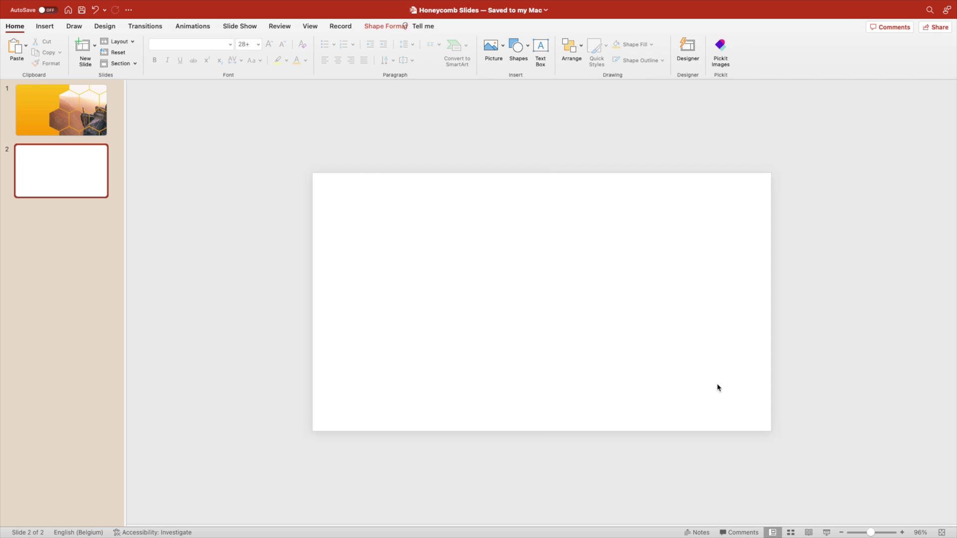
# Fill the new slide's background with a reversed orange-to-yellow gradient, darker at the top.
pyautogui.rightClick(519, 271)
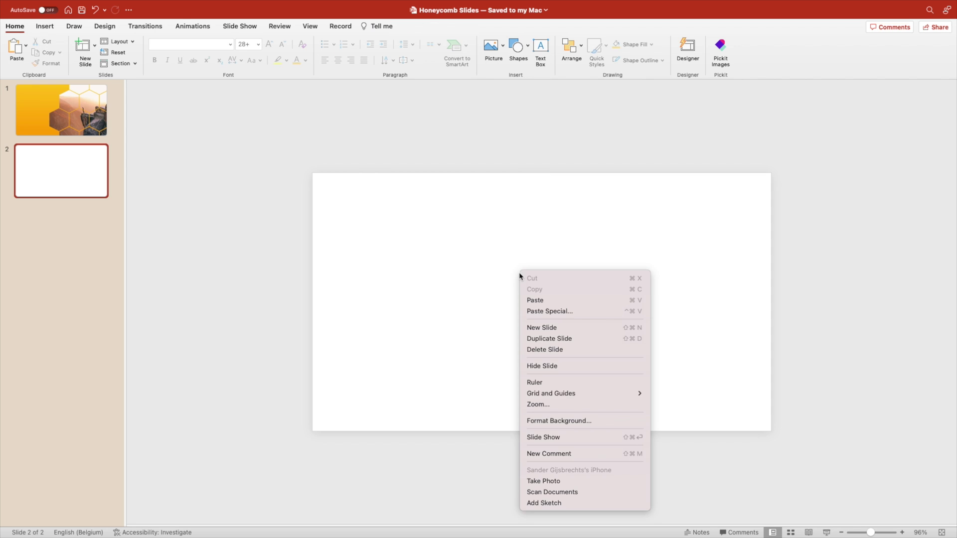
pyautogui.click(585, 421)
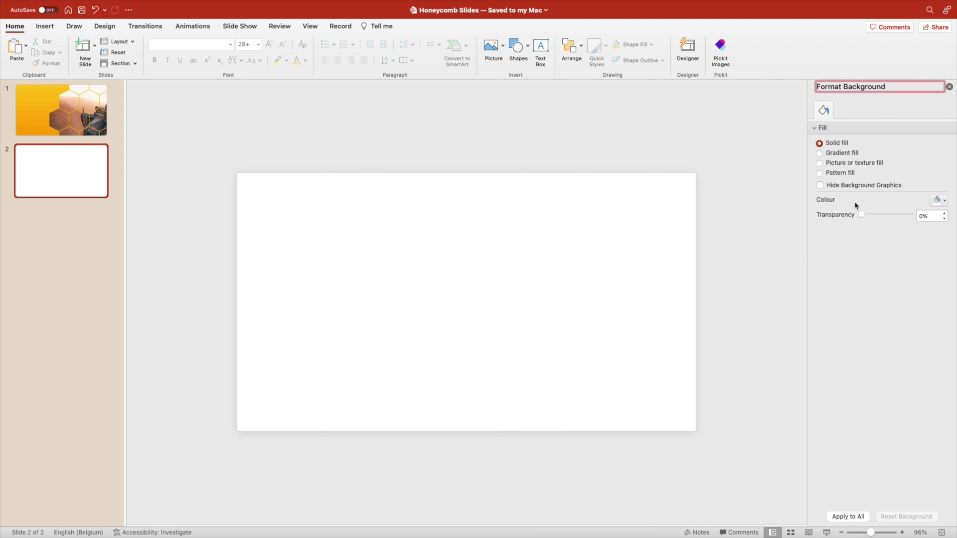
pyautogui.click(837, 155)
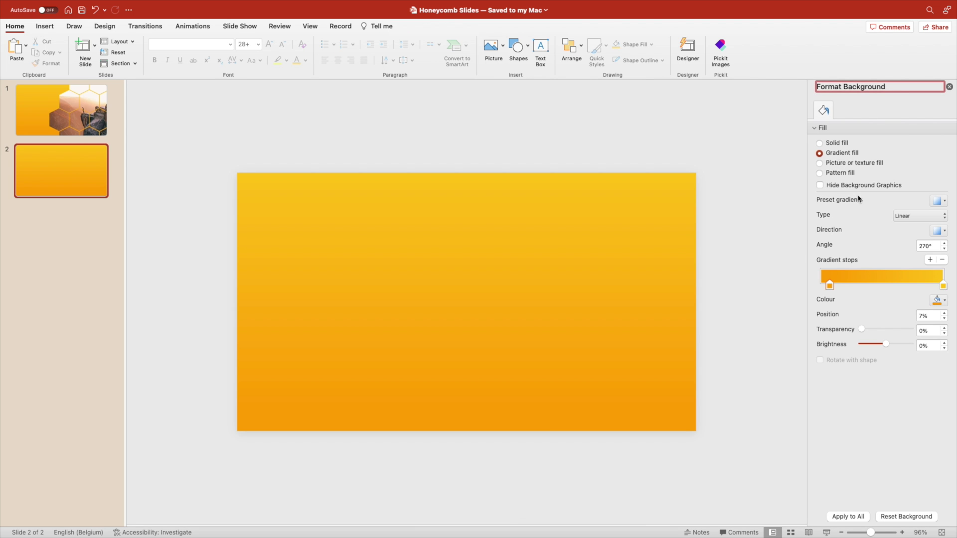
pyautogui.click(945, 231)
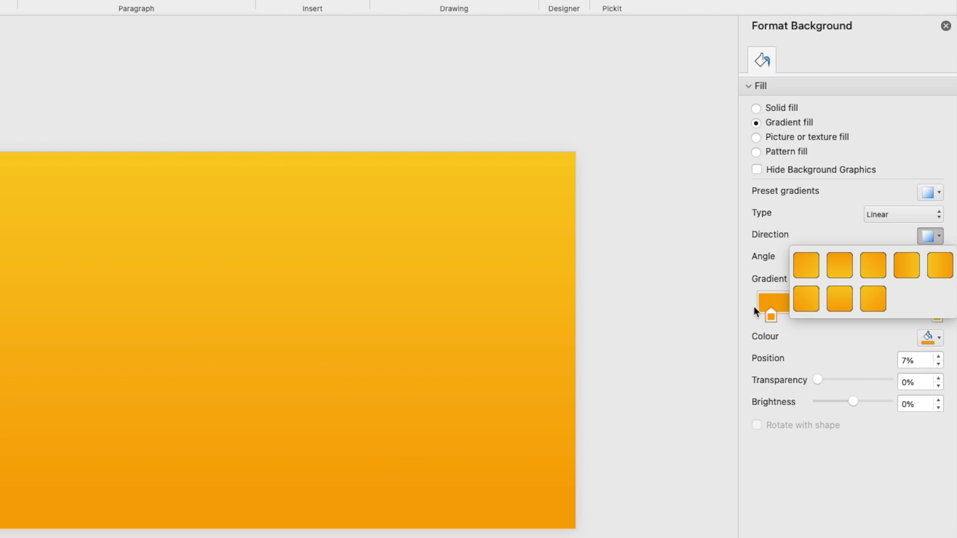
pyautogui.click(845, 270)
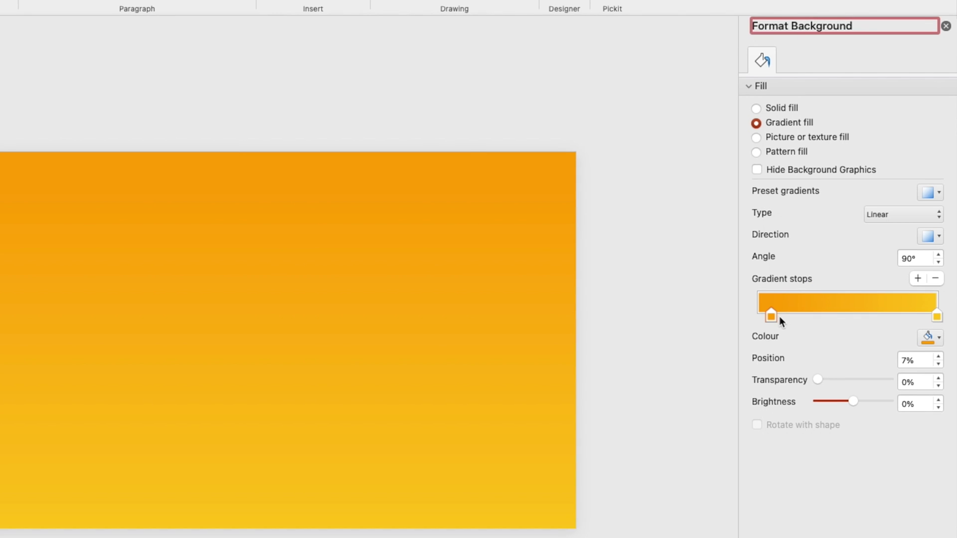
pyautogui.moveTo(794, 311); pyautogui.dragTo(798, 311)
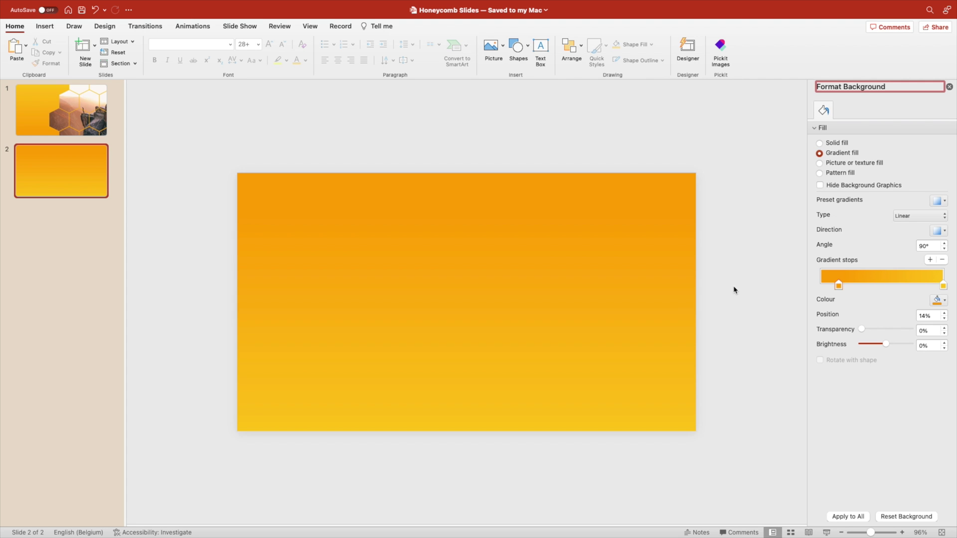
pyautogui.click(87, 113)
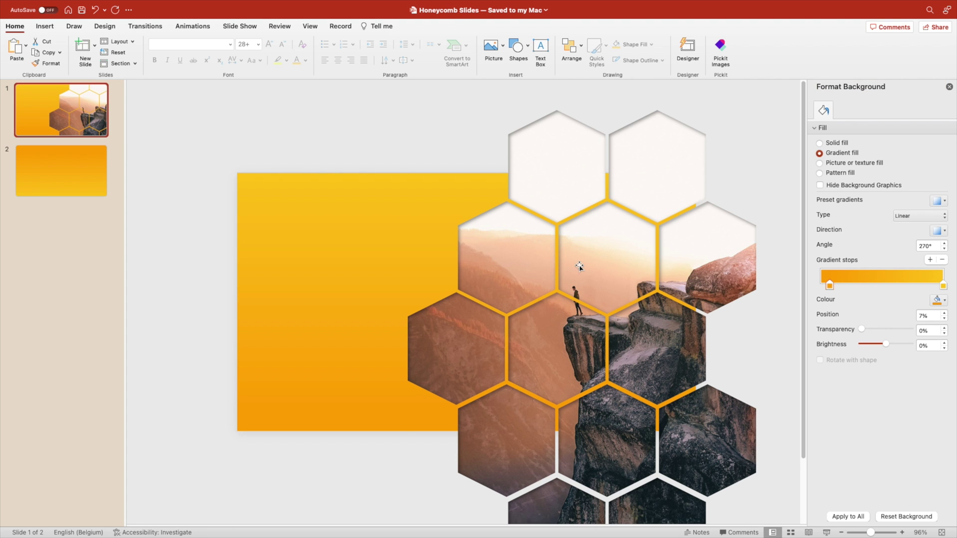
pyautogui.click(579, 266)
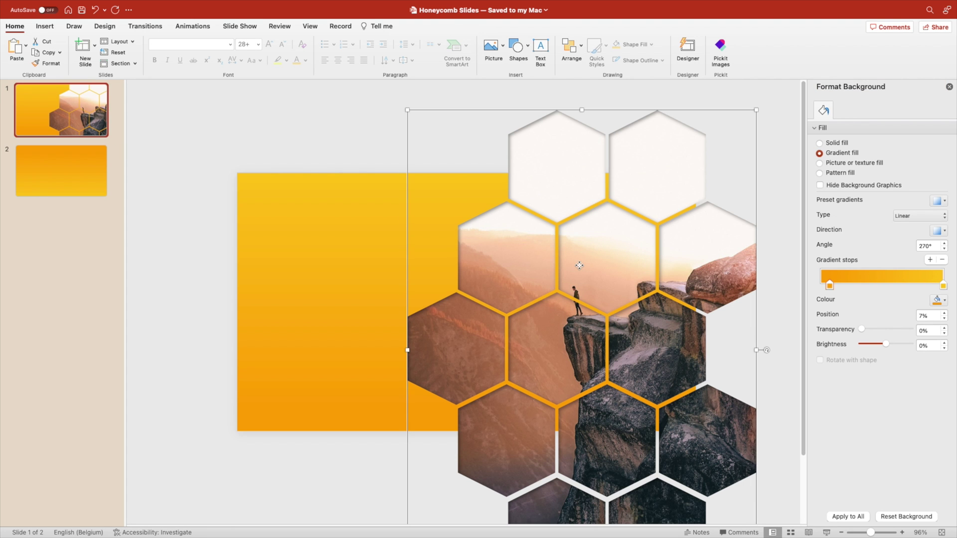
# Paste the honeycomb onto slide 2 and move it straight up to overhang the top edge.
pyautogui.click(55, 166)
pyautogui.press('cmd+v')
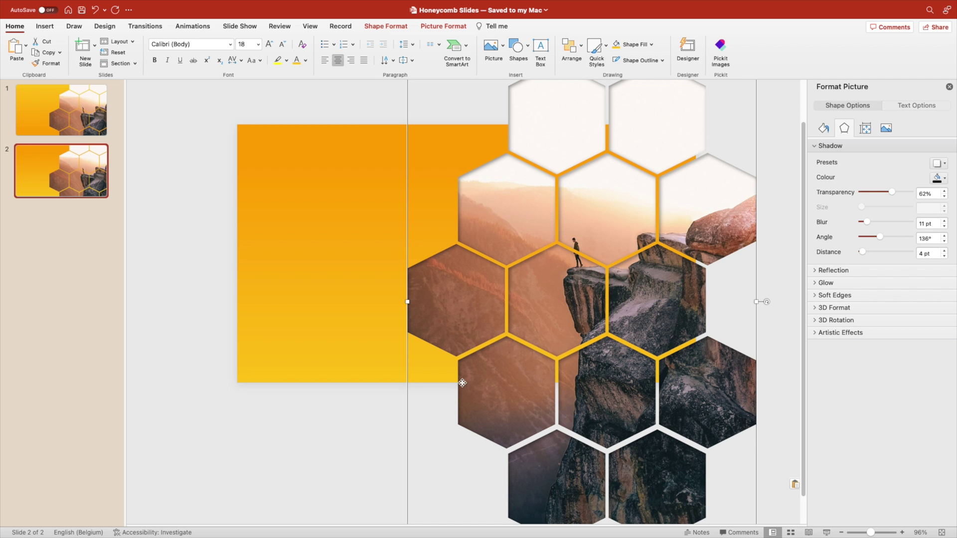
pyautogui.click(459, 384)
pyautogui.moveTo(458, 385); pyautogui.dragTo(463, 123)
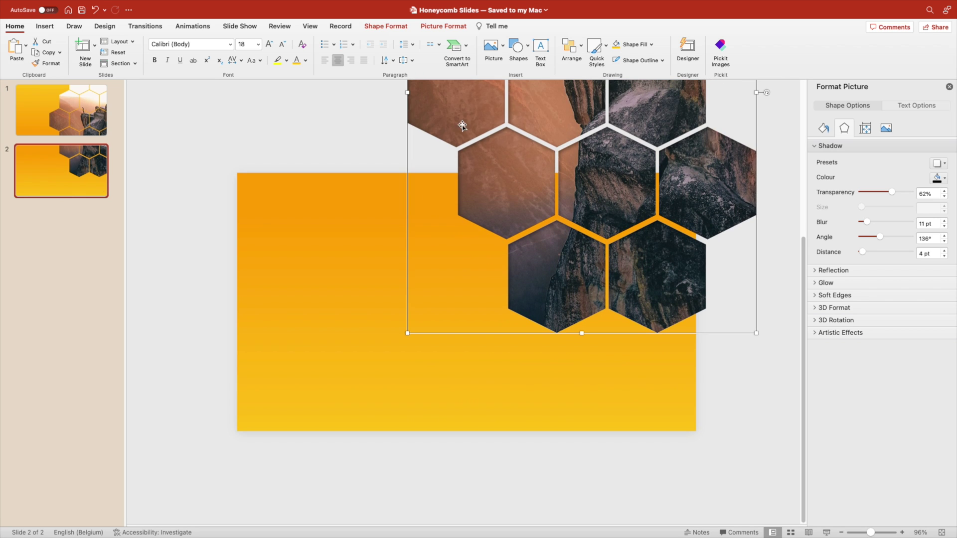
pyautogui.click(744, 358)
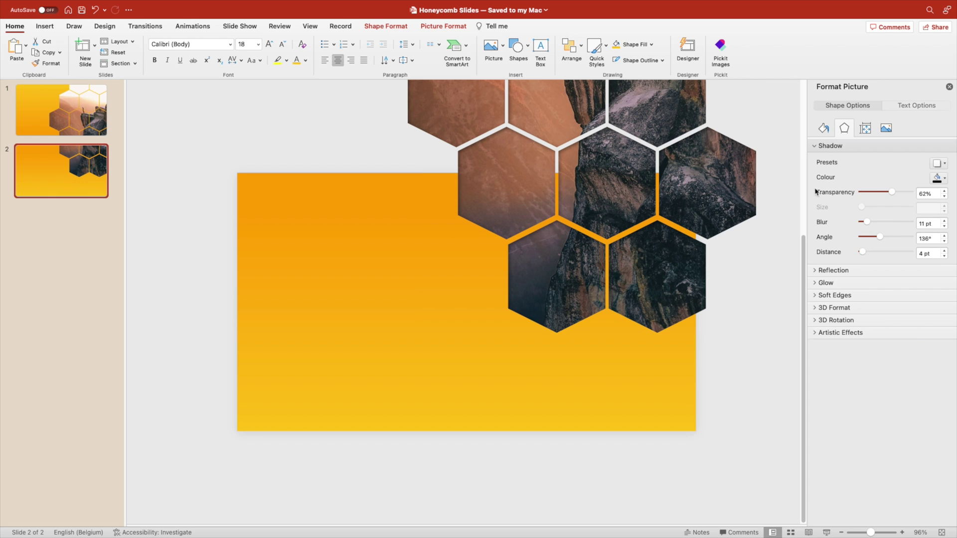
# Close the background pane, compare both slides, and return to slide 1.
pyautogui.click(950, 87)
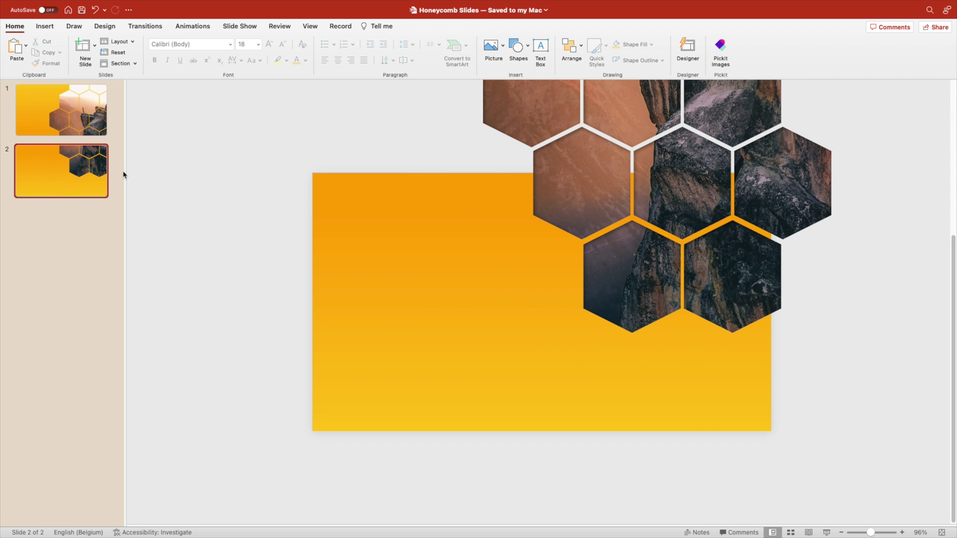
pyautogui.click(79, 129)
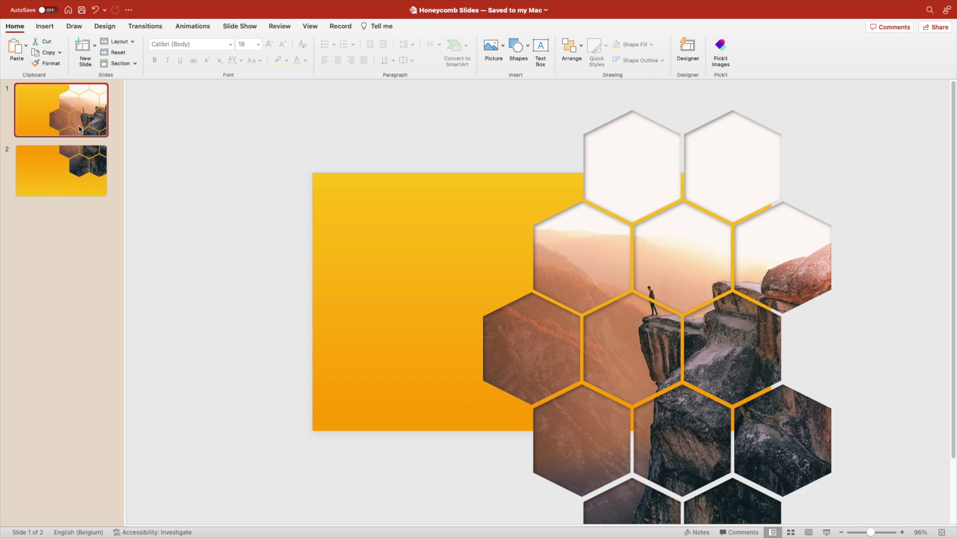
pyautogui.click(71, 181)
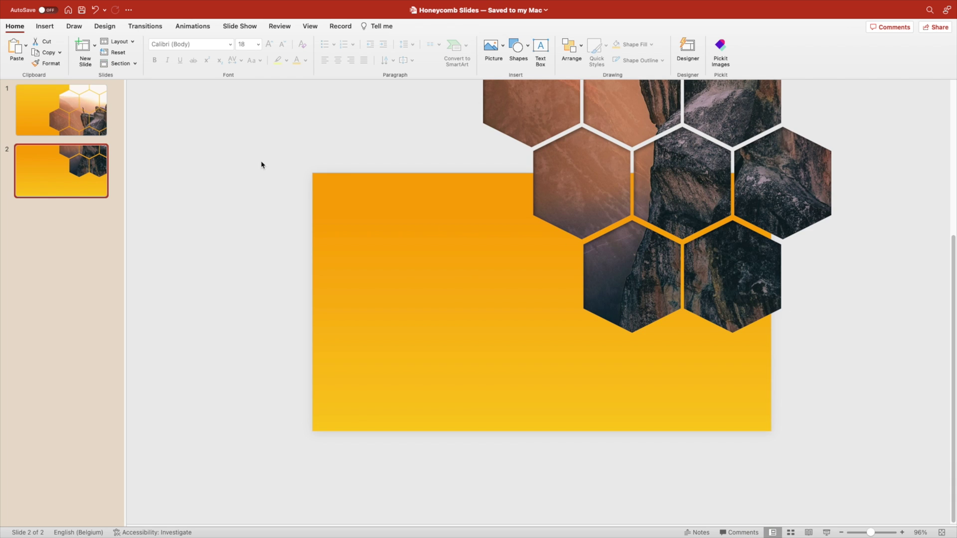
pyautogui.click(83, 127)
pyautogui.click(541, 47)
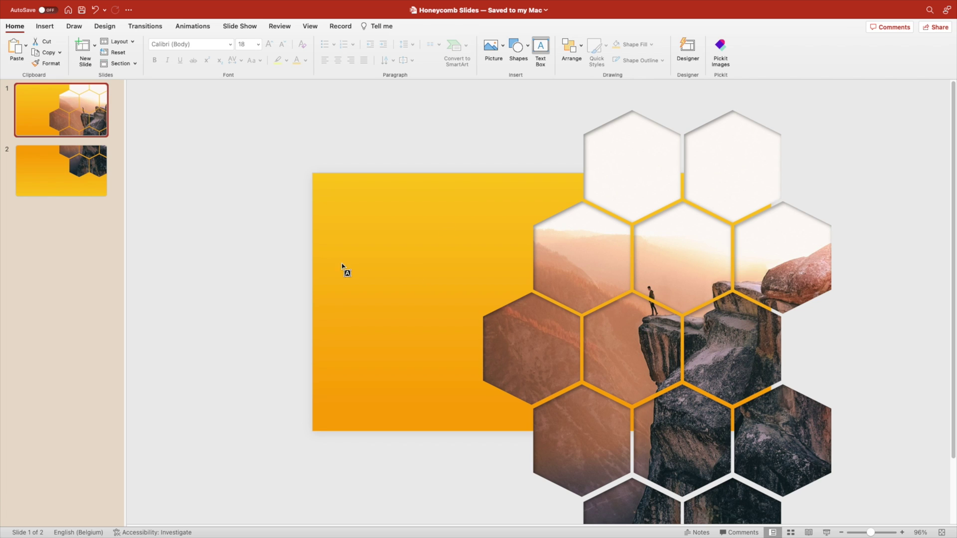
# Add a text box left of the hexagons reading 'TITLE' in white.
pyautogui.moveTo(339, 245); pyautogui.dragTo(510, 290)
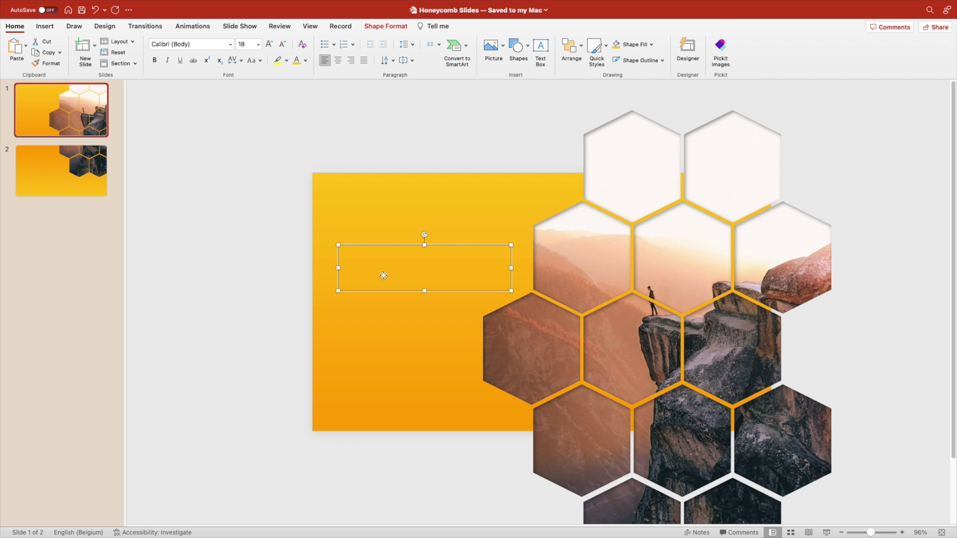
pyautogui.write('TITLE')
pyautogui.press('super+a')
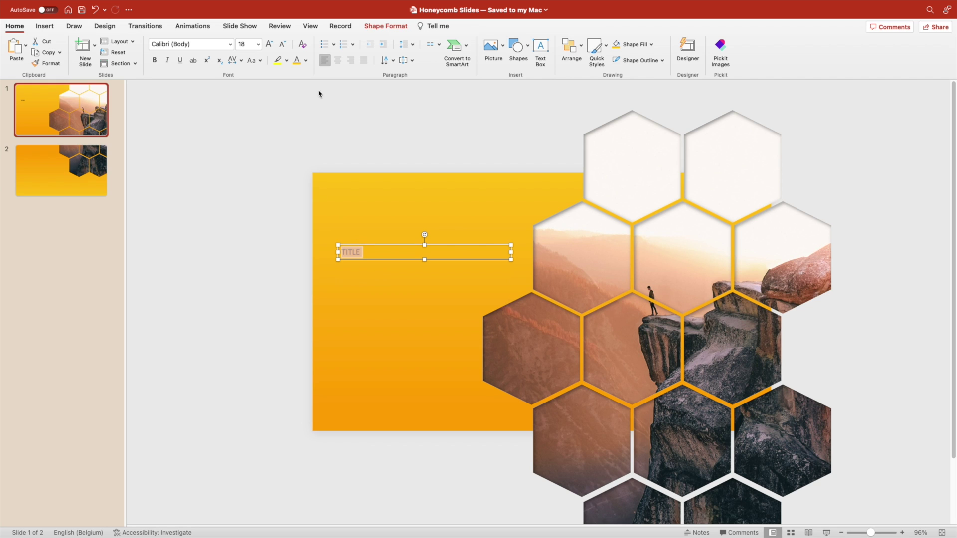
pyautogui.click(305, 60)
pyautogui.click(298, 86)
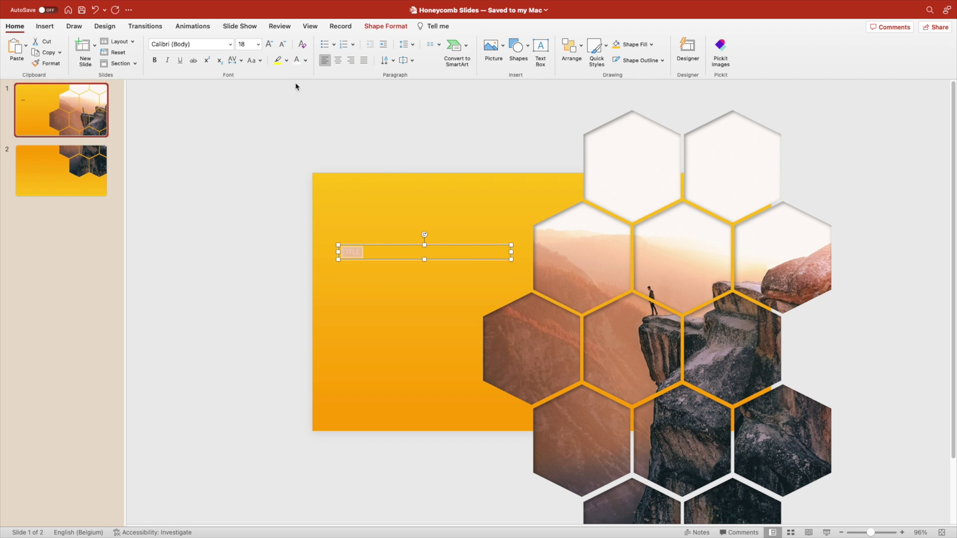
# Set TITLE in Montserrat Black at 96 pt and duplicate the box below it.
pyautogui.click(205, 48)
pyautogui.write('Montserrat')
pyautogui.press('Return')
pyautogui.click(230, 44)
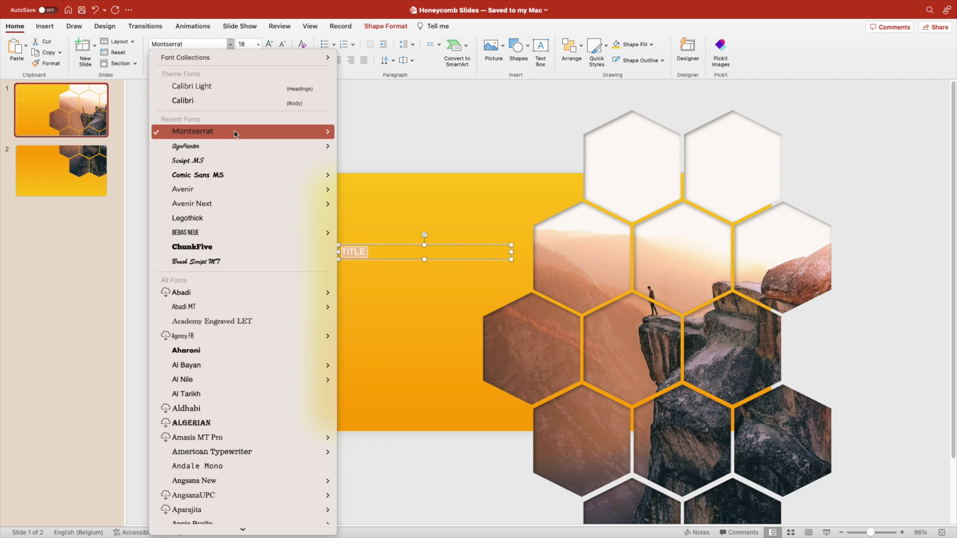
pyautogui.moveTo(311, 135)
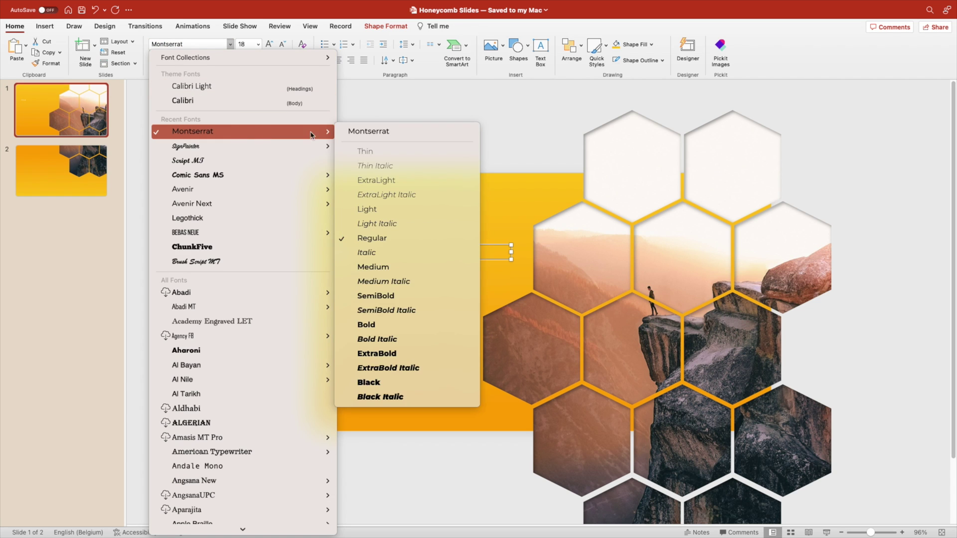
pyautogui.click(381, 382)
pyautogui.click(270, 45)
pyautogui.click(270, 45)
pyautogui.click(270, 45)
pyautogui.click(270, 45)
pyautogui.click(270, 45)
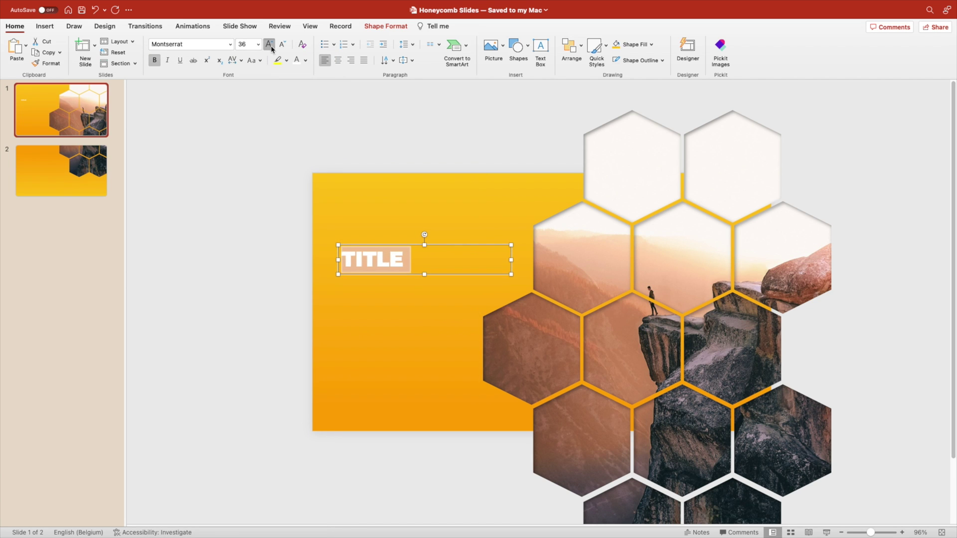
pyautogui.click(270, 44)
pyautogui.click(270, 45)
pyautogui.click(270, 45)
pyautogui.click(270, 45)
pyautogui.click(271, 44)
pyautogui.click(270, 45)
pyautogui.click(271, 45)
pyautogui.click(271, 45)
pyautogui.click(270, 45)
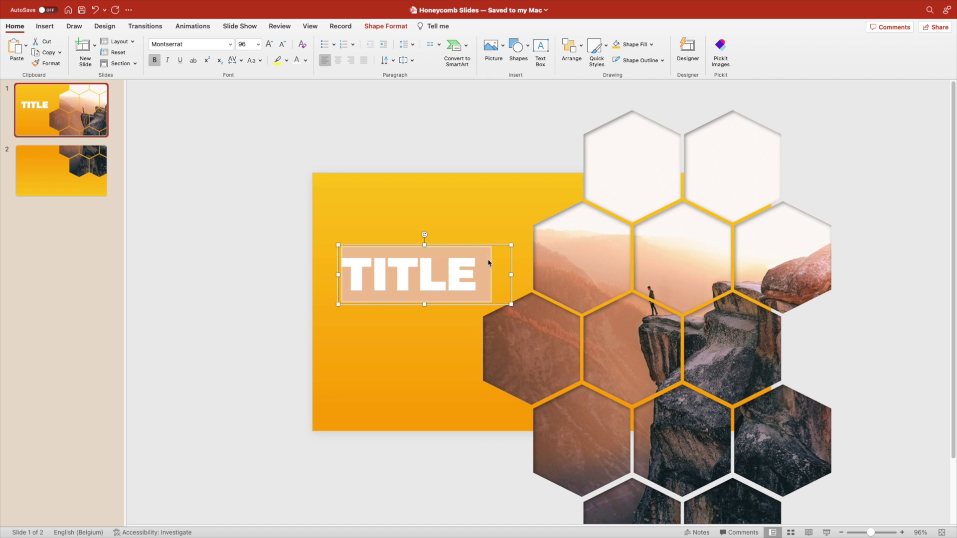
pyautogui.moveTo(441, 306); pyautogui.dragTo(442, 347)
# Shrink the duplicate's text to 54 pt and replace it with 'subtitle'.
pyautogui.doubleClick(431, 325)
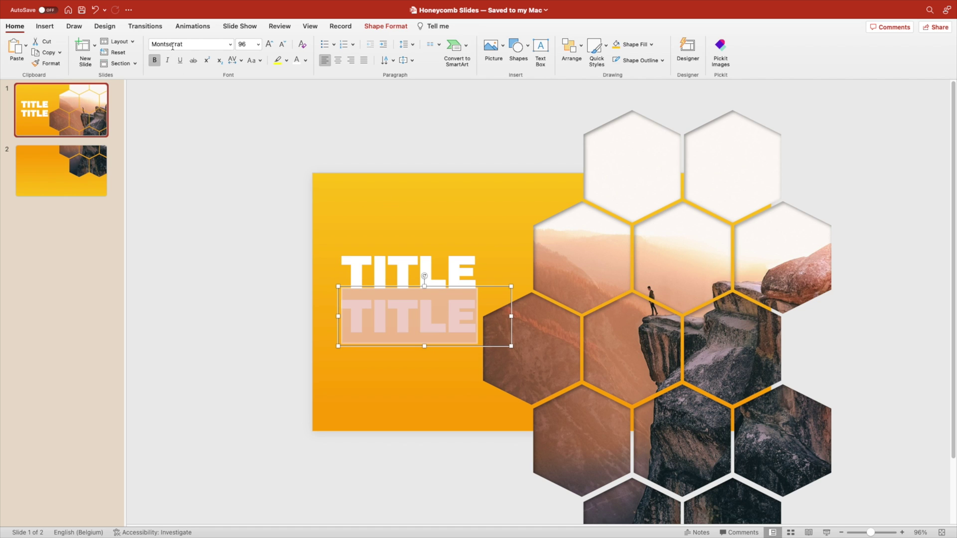
pyautogui.click(281, 45)
pyautogui.click(281, 45)
pyautogui.click(281, 45)
pyautogui.click(282, 45)
pyautogui.click(281, 45)
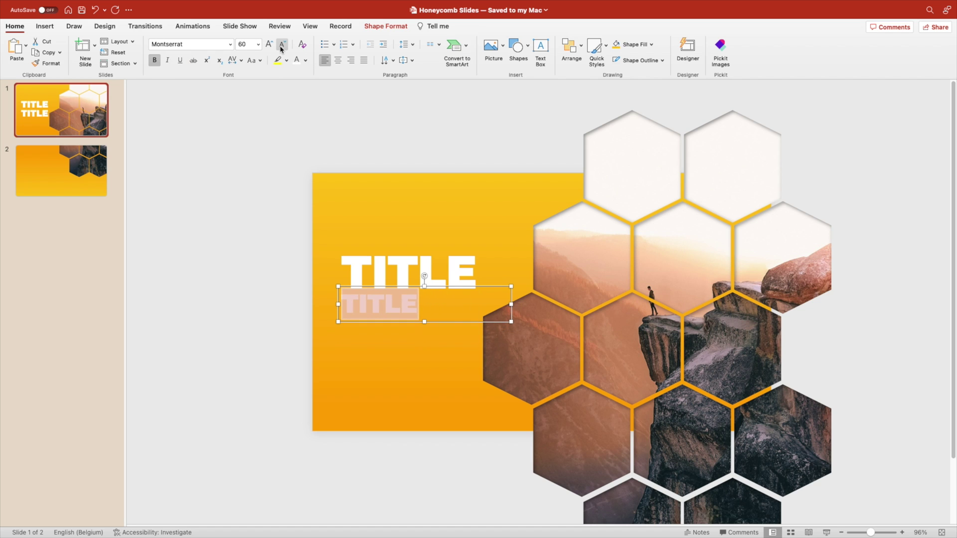
pyautogui.click(282, 46)
pyautogui.write('subtitle')
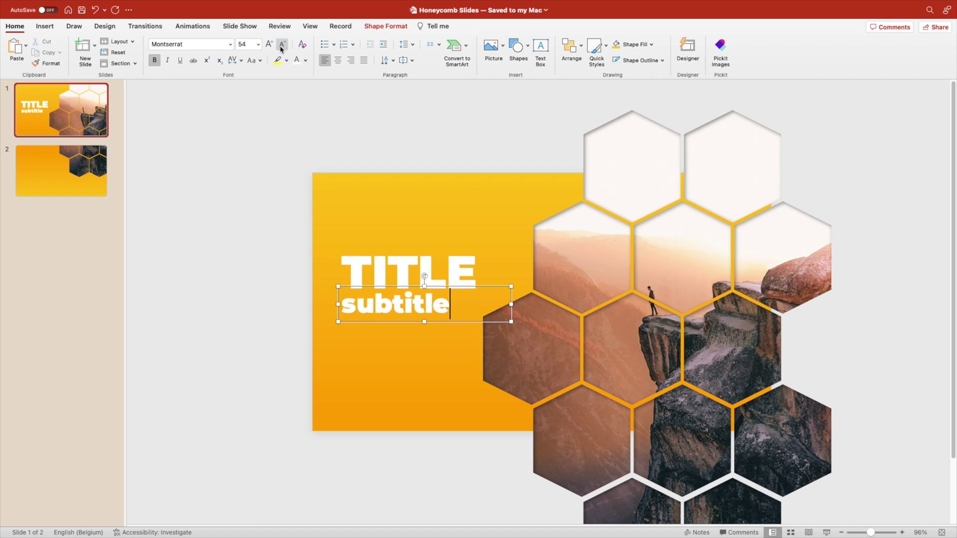
# Set the subtitle in SignPainter and enlarge it to 80 pt.
pyautogui.press('super+a')
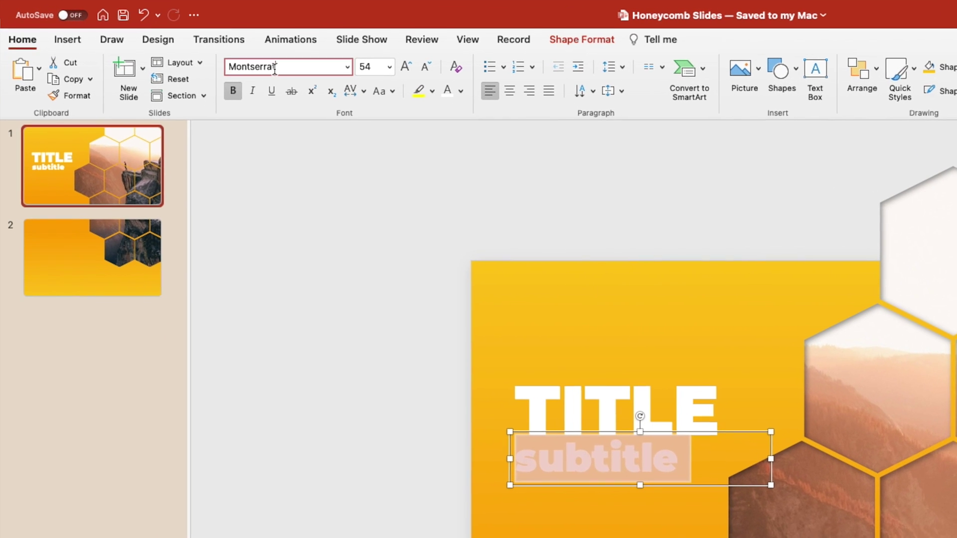
pyautogui.click(241, 60)
pyautogui.write('SignPainter')
pyautogui.press('Return')
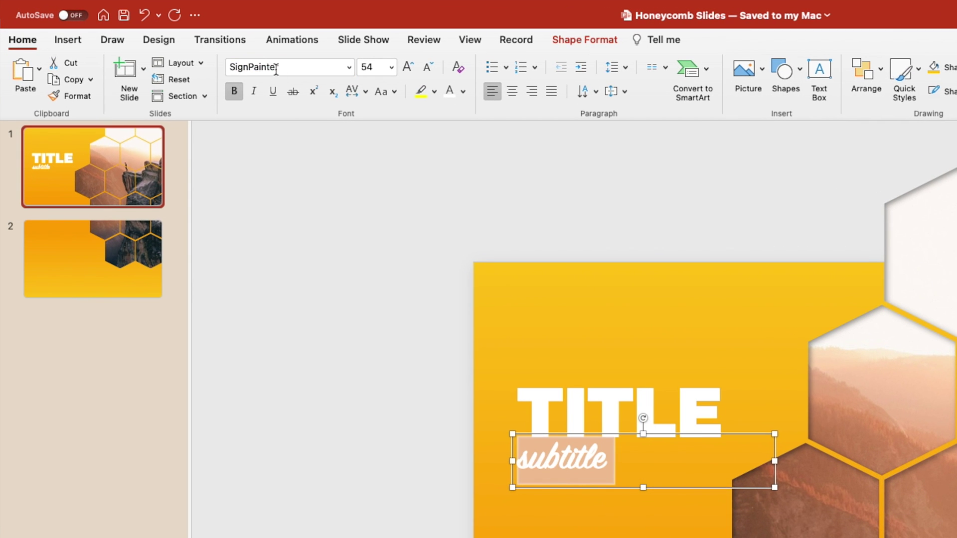
pyautogui.click(409, 68)
pyautogui.click(409, 68)
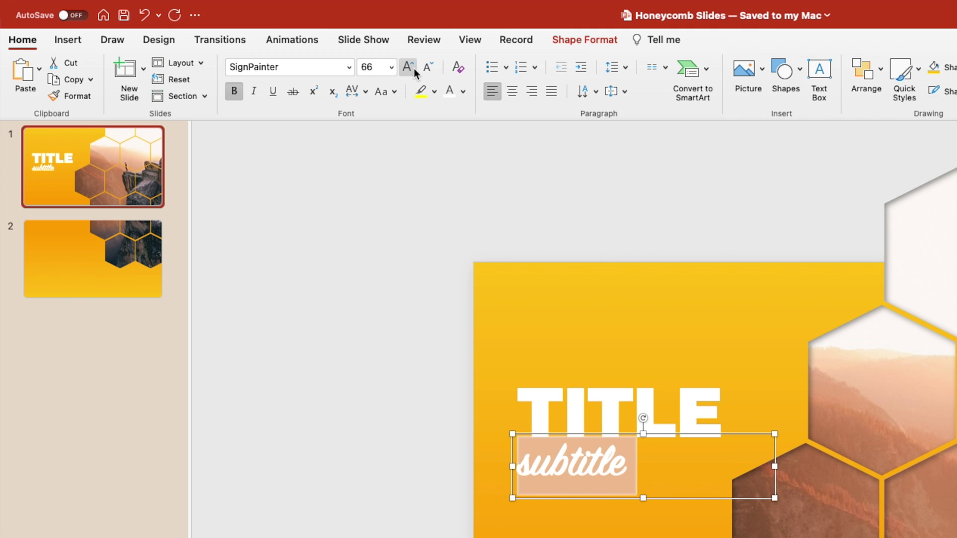
pyautogui.click(409, 68)
pyautogui.click(409, 68)
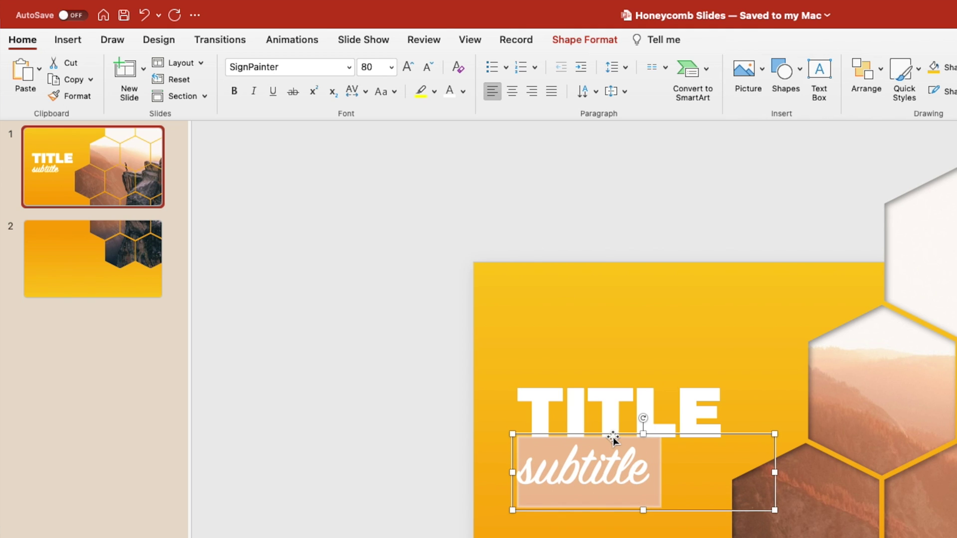
# Centre-align the subtitle and TITLE text and shift both boxes slightly left.
pyautogui.click(511, 91)
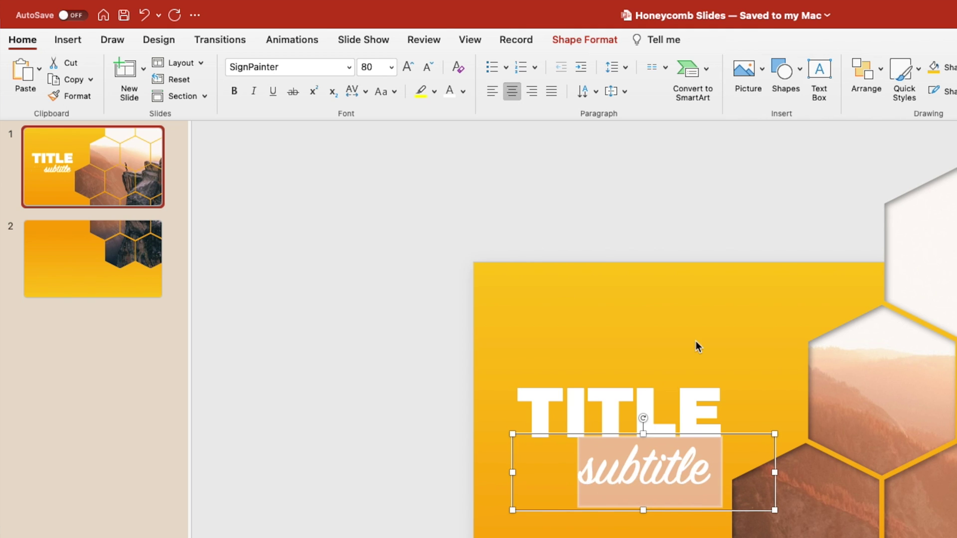
pyautogui.keyDown('shift'); pyautogui.click(647, 412); pyautogui.keyUp('shift')
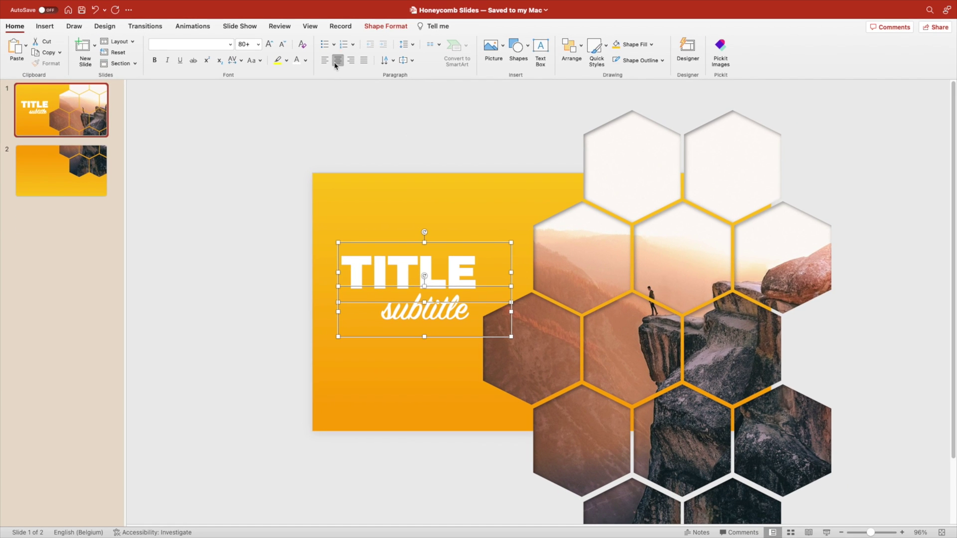
pyautogui.click(336, 64)
pyautogui.click(442, 207)
pyautogui.click(427, 240)
pyautogui.keyDown('shift'); pyautogui.click(457, 259); pyautogui.keyUp('shift')
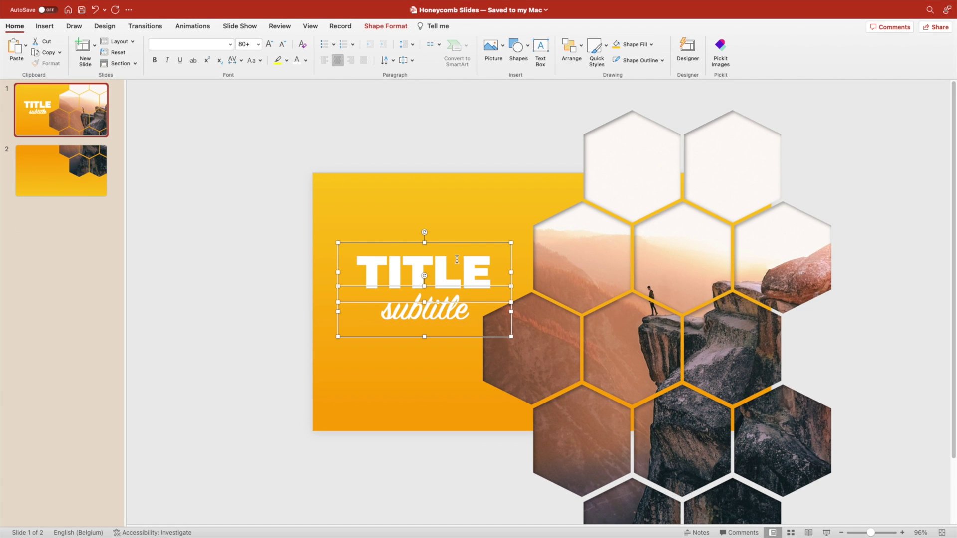
pyautogui.moveTo(455, 240); pyautogui.dragTo(441, 240)
pyautogui.click(437, 175)
# Reduce the subtitle to 66 pt and nudge it up to overlap the TITLE.
pyautogui.click(430, 290)
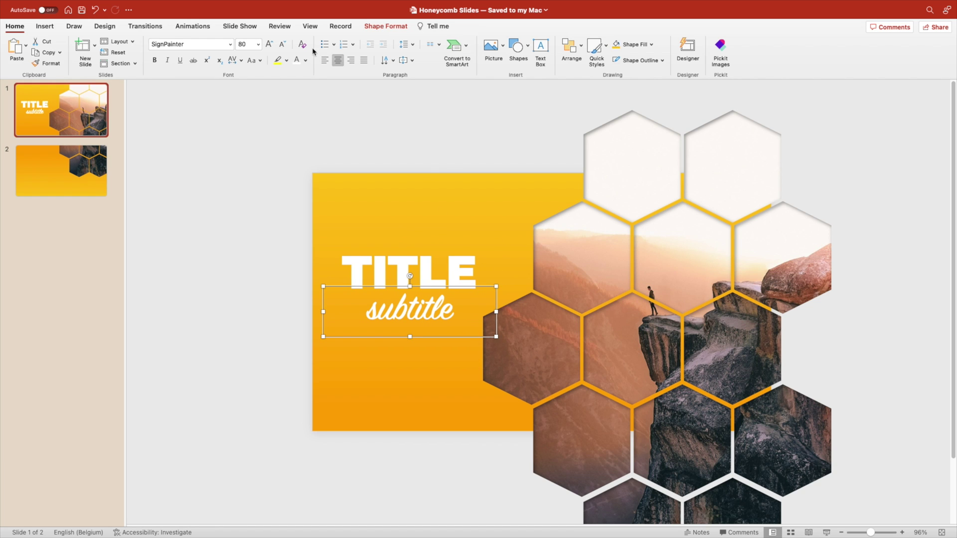
pyautogui.click(283, 43)
pyautogui.click(283, 43)
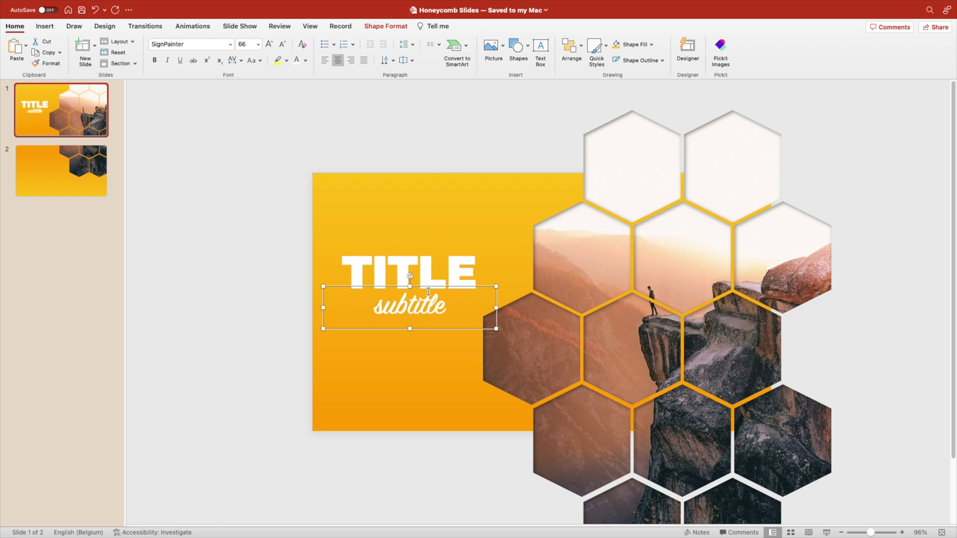
pyautogui.moveTo(428, 288); pyautogui.dragTo(429, 275)
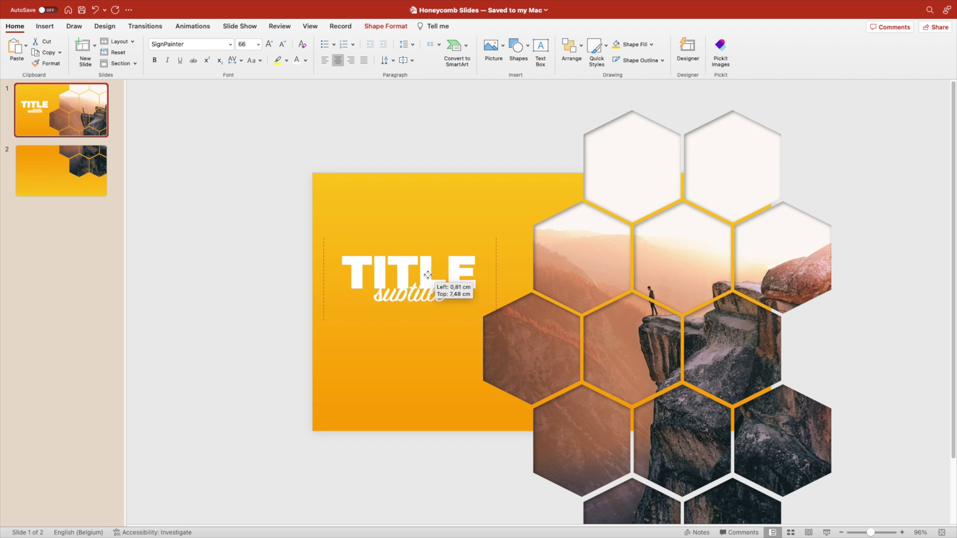
pyautogui.keyDown('shift'); pyautogui.click(431, 254); pyautogui.keyUp('shift')
pyautogui.rightClick(433, 242)
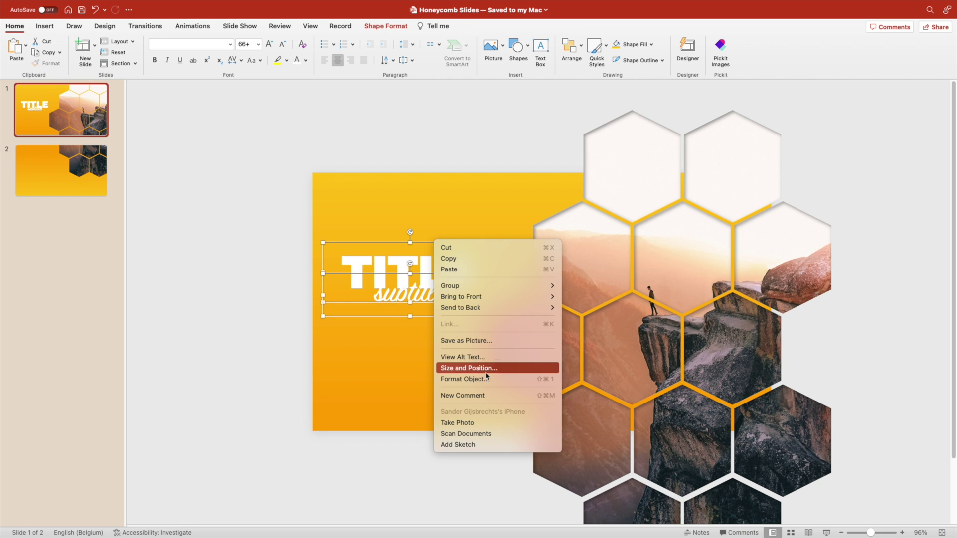
# Apply an outer text shadow with 69% transparency and 29 pt blur.
pyautogui.press('Return')
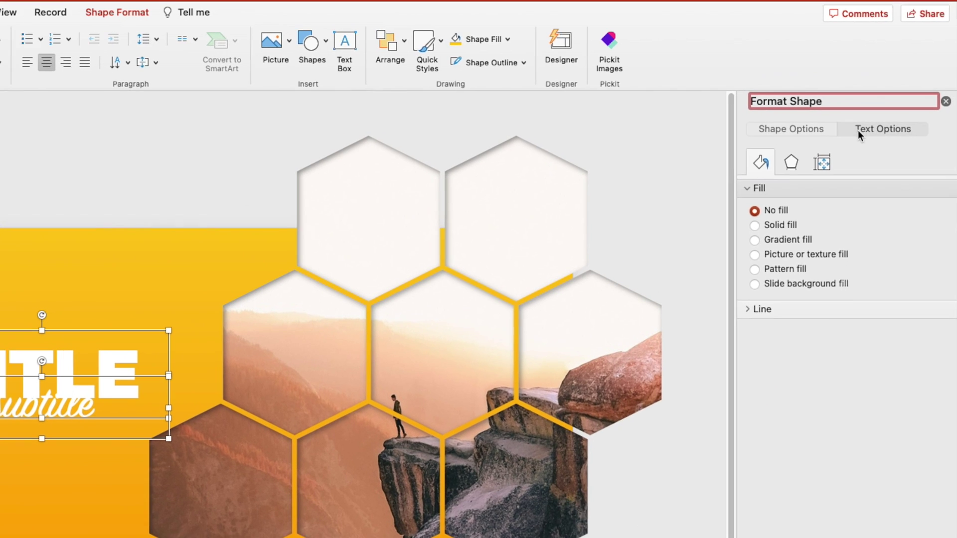
pyautogui.click(895, 106)
pyautogui.click(842, 129)
pyautogui.click(918, 220)
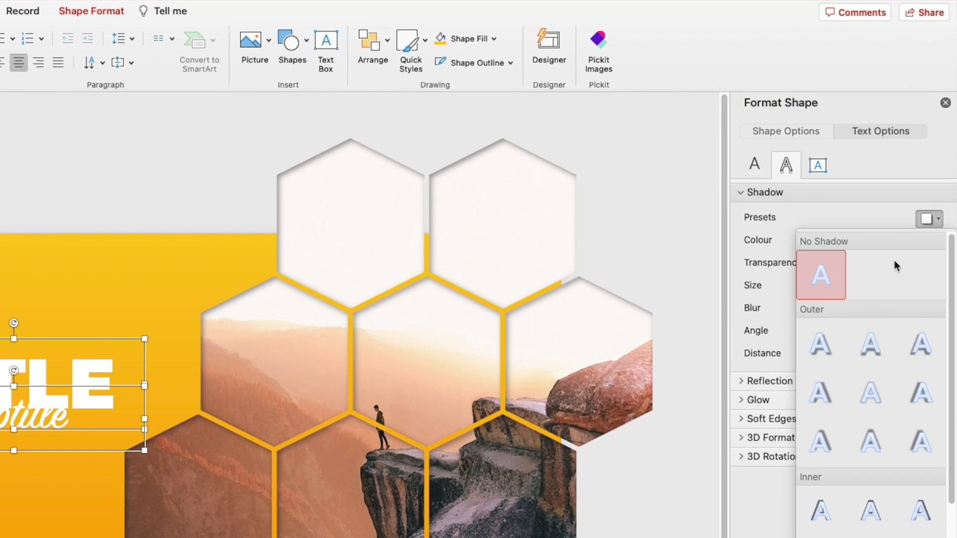
pyautogui.click(822, 344)
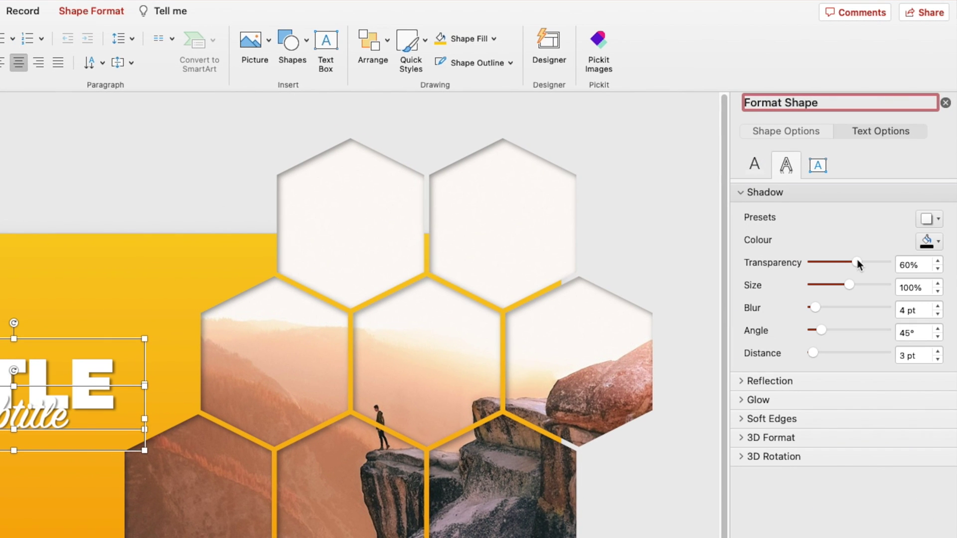
pyautogui.moveTo(858, 263); pyautogui.dragTo(864, 265)
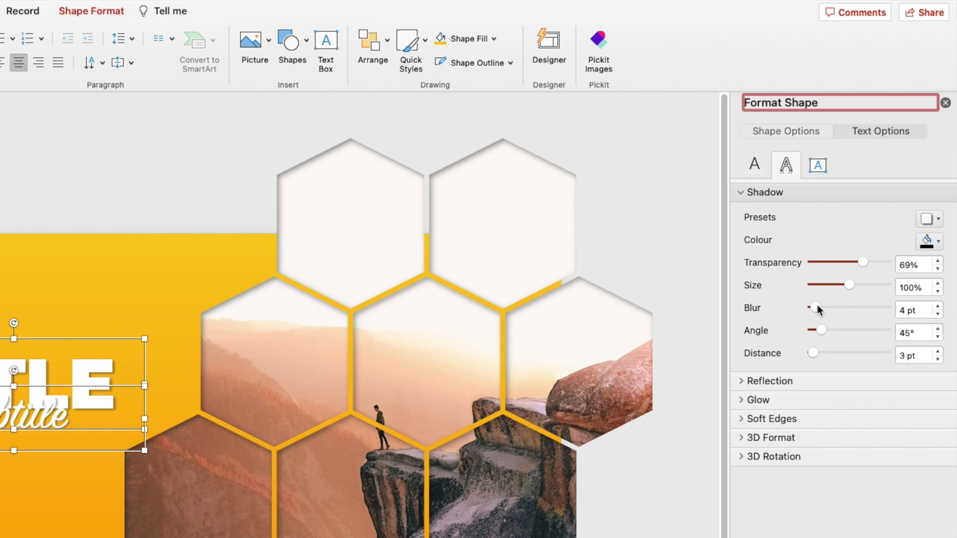
pyautogui.moveTo(816, 308); pyautogui.dragTo(818, 308)
# Set the text shadow angle to 163° and move the title group slightly lower.
pyautogui.click(30, 435)
pyautogui.click(41, 455)
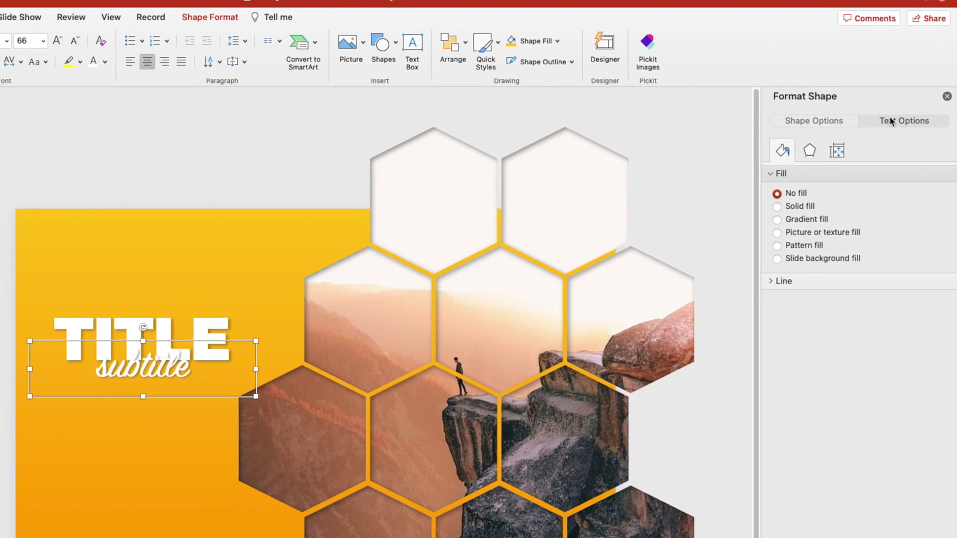
pyautogui.click(916, 105)
pyautogui.click(844, 128)
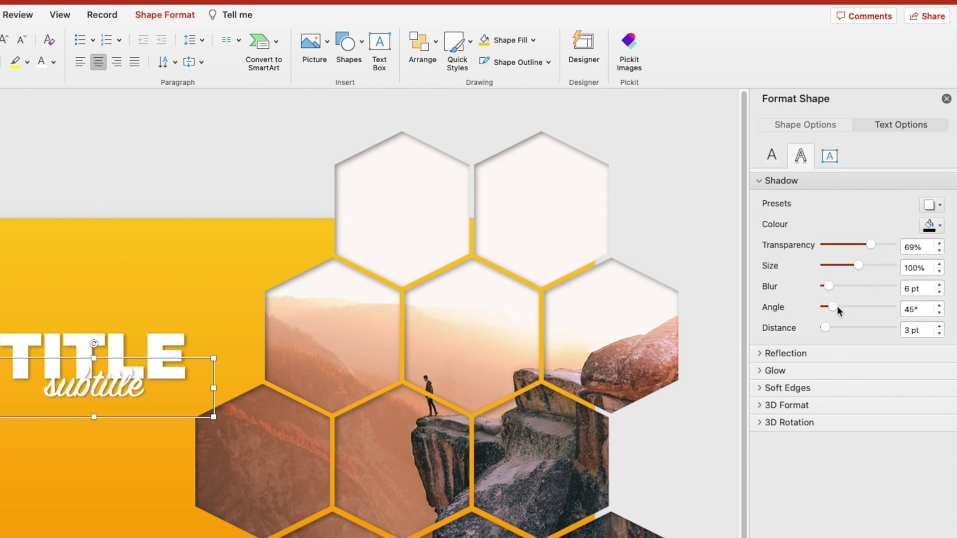
pyautogui.moveTo(841, 305)
pyautogui.mouseDown()
pyautogui.moveTo(857, 305)
pyautogui.moveTo(832, 288)
pyautogui.moveTo(843, 287)
pyautogui.mouseUp()
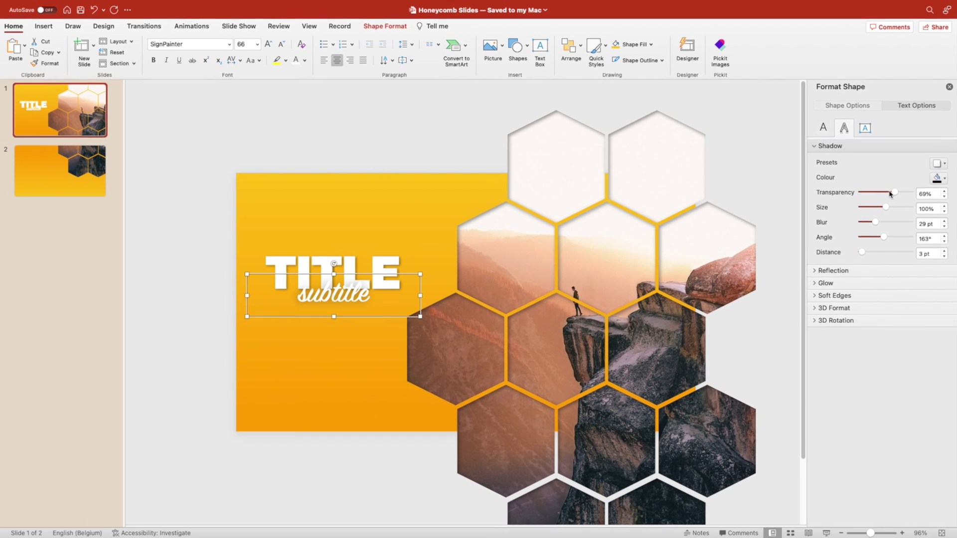
pyautogui.click(365, 245)
pyautogui.moveTo(364, 244); pyautogui.dragTo(366, 258)
pyautogui.click(400, 151)
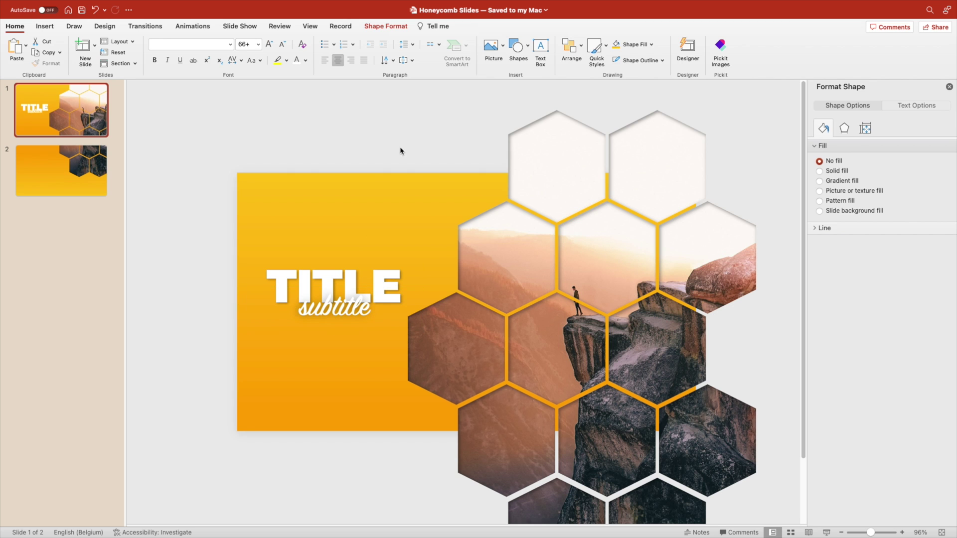